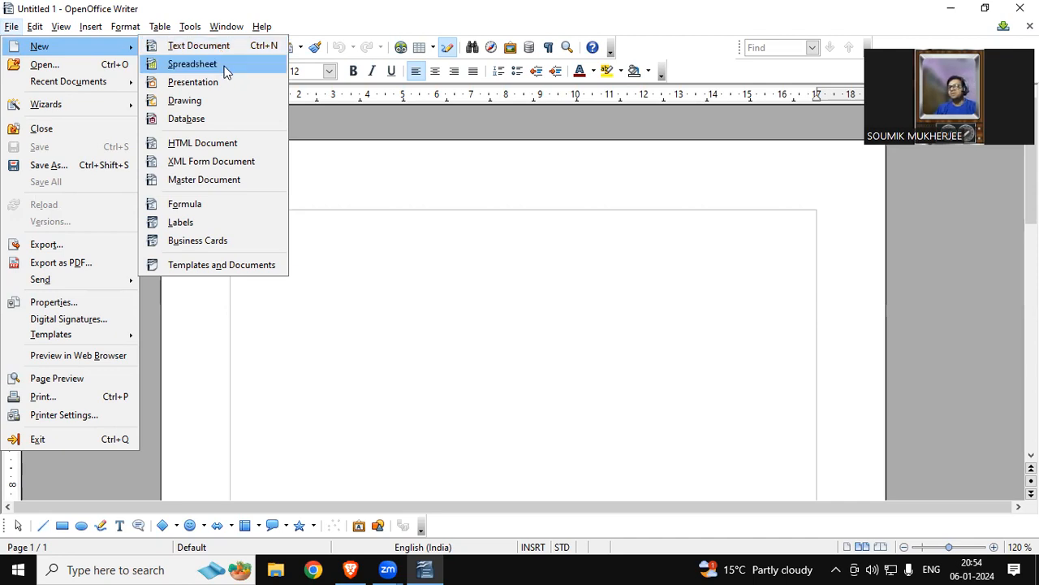
Open Templates and Documents and look through the new document types, including Business Cards, Database and HTML Document
click(188, 271)
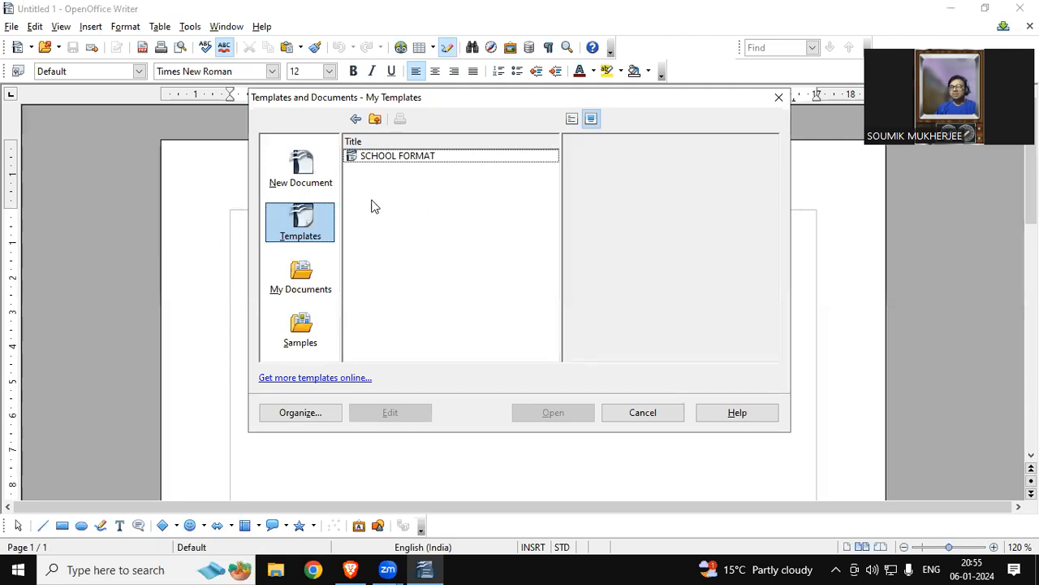
click(317, 169)
click(316, 167)
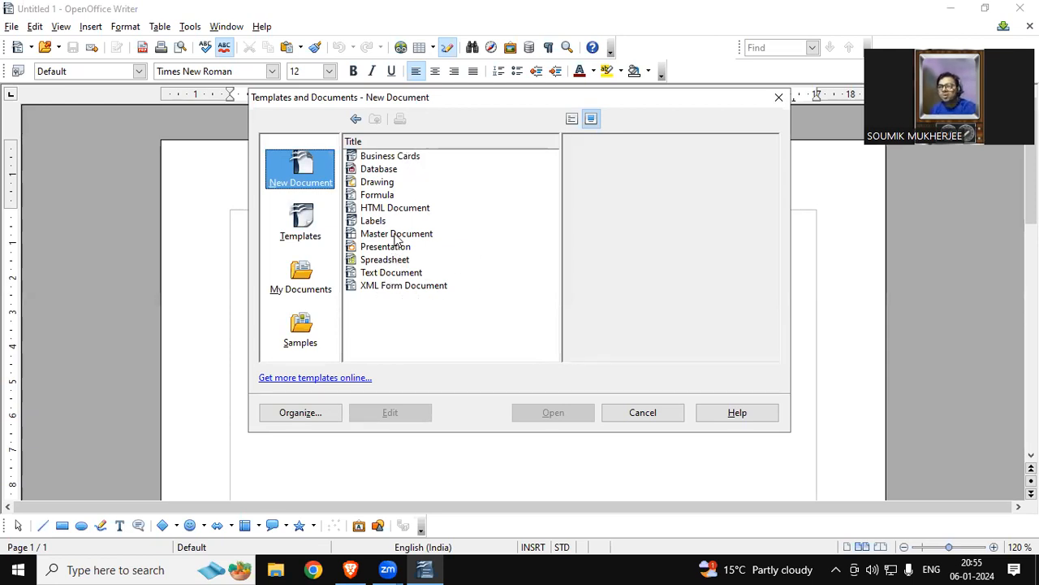
click(419, 157)
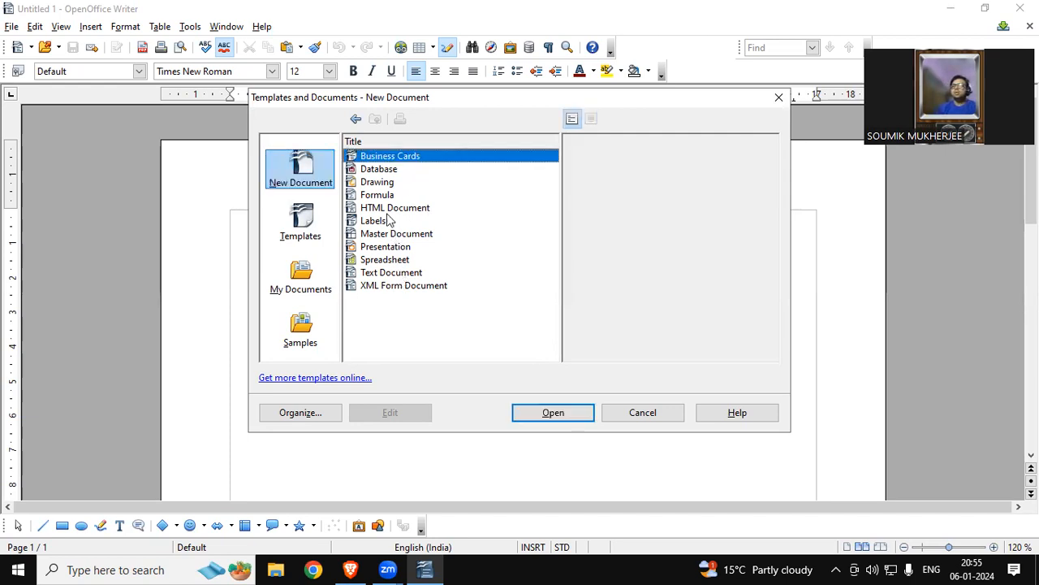
click(373, 171)
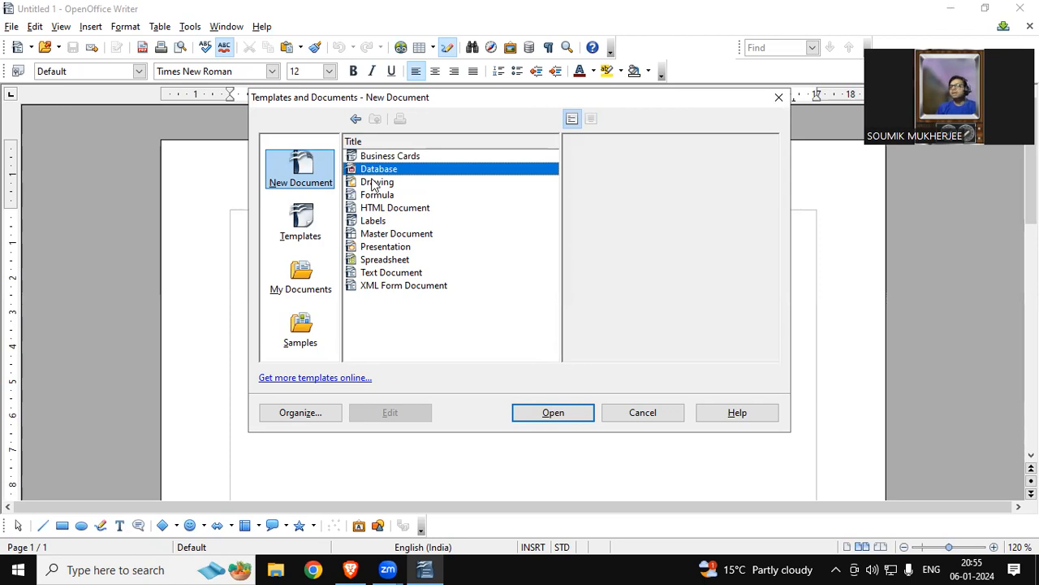
click(395, 212)
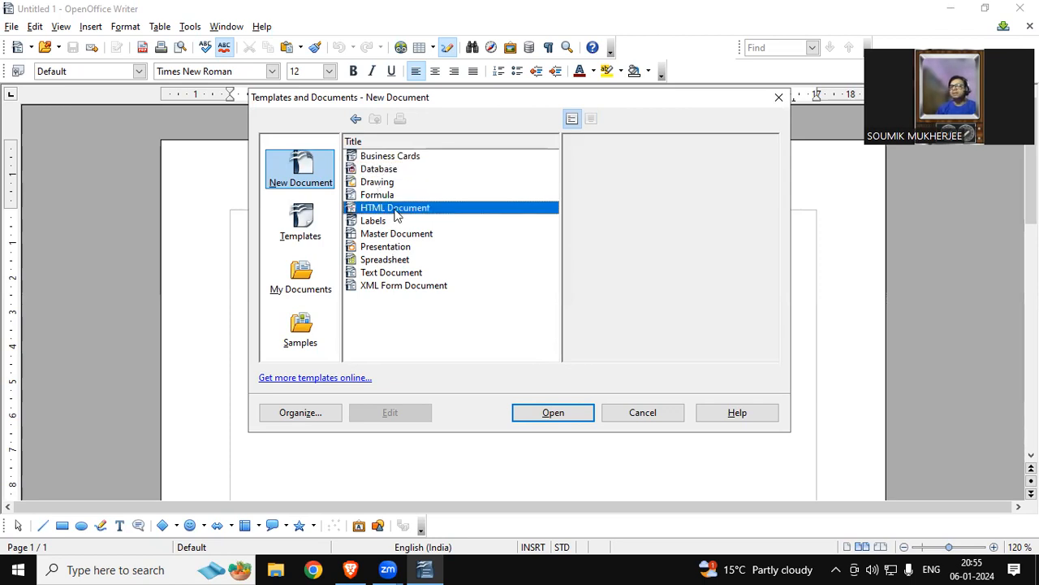
Create a new Labels document distributed as a single label at column 1, row 1
click(372, 221)
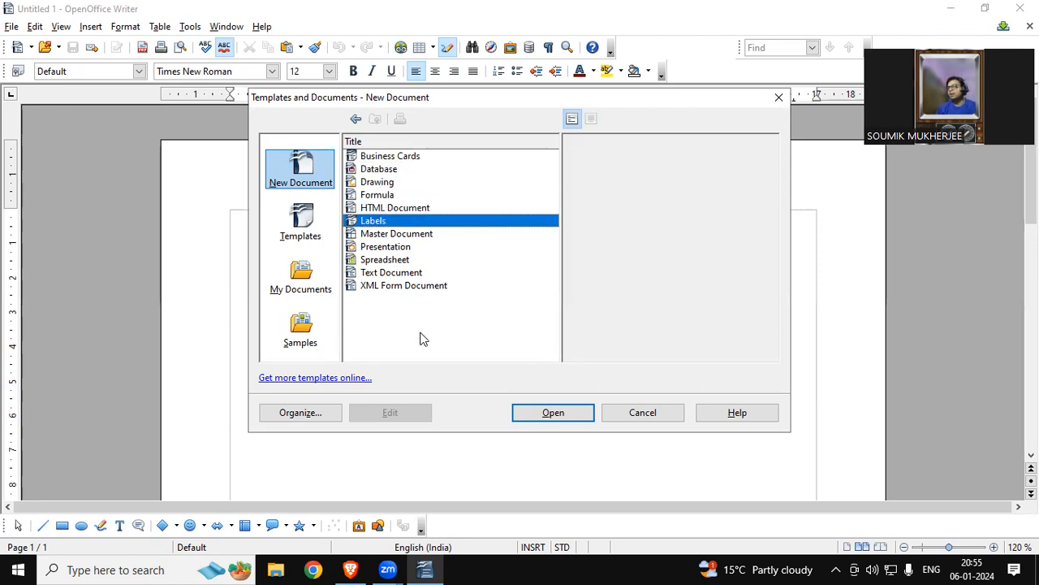
click(585, 412)
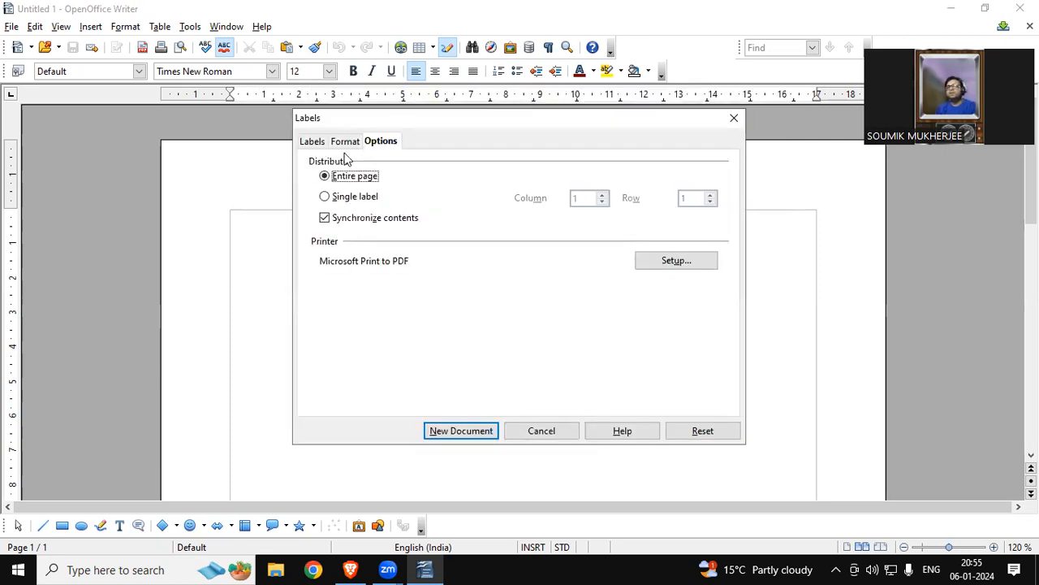
click(363, 197)
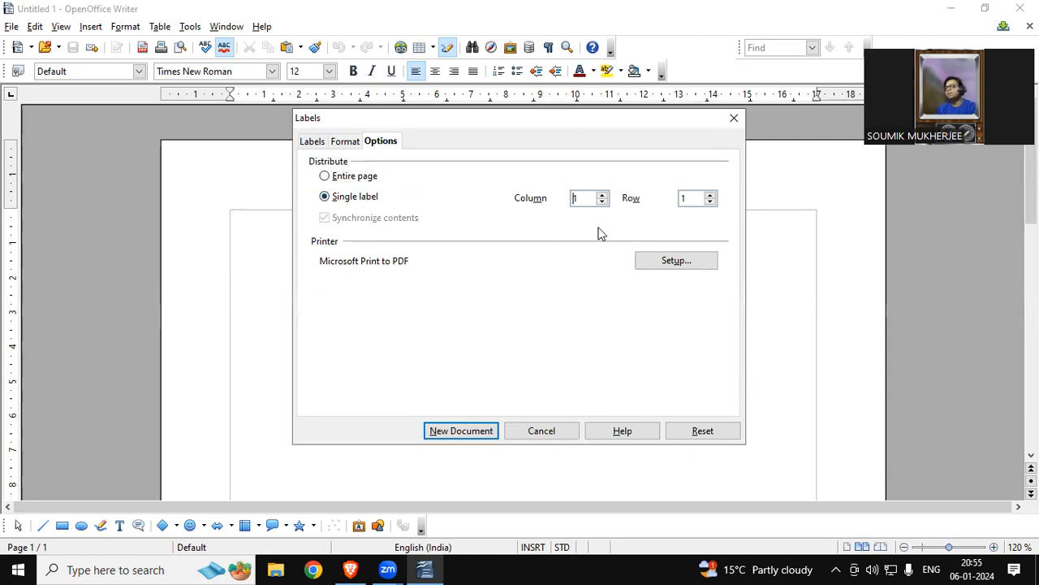
click(478, 431)
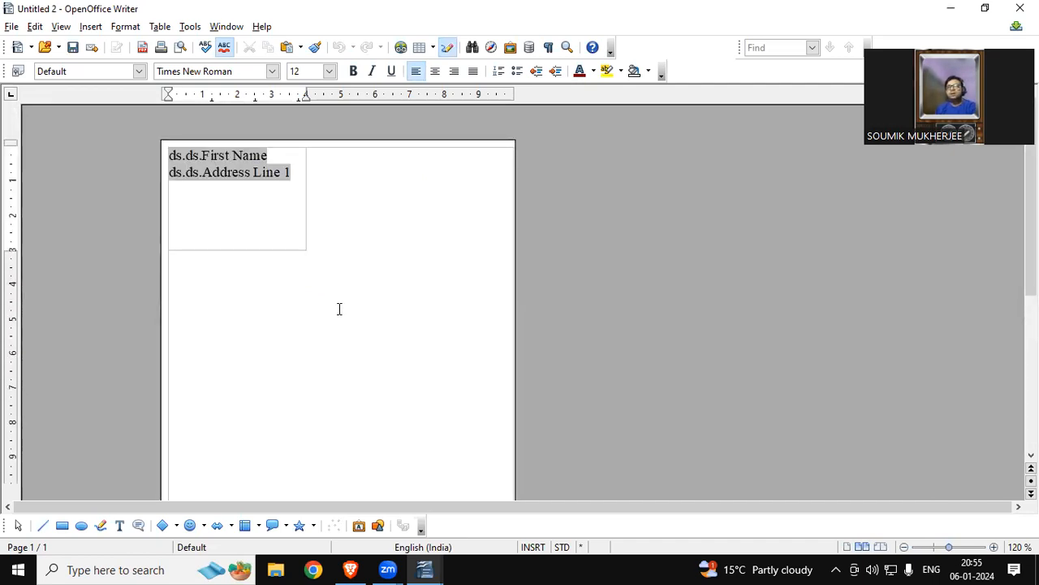
Reopen Templates and Documents and look through the new document types from Labels to Spreadsheet
click(11, 26)
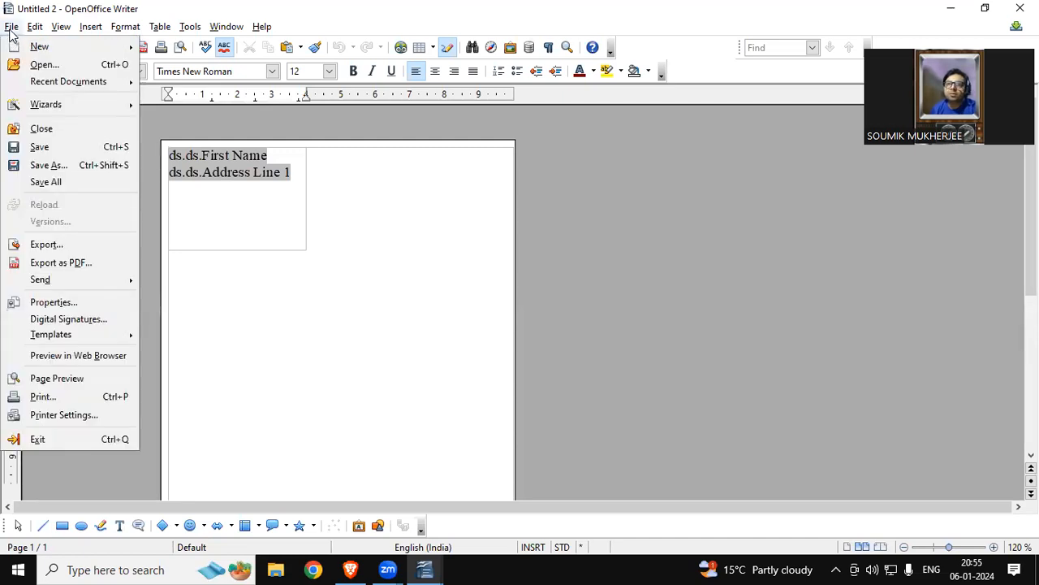
mouse_move(120, 53)
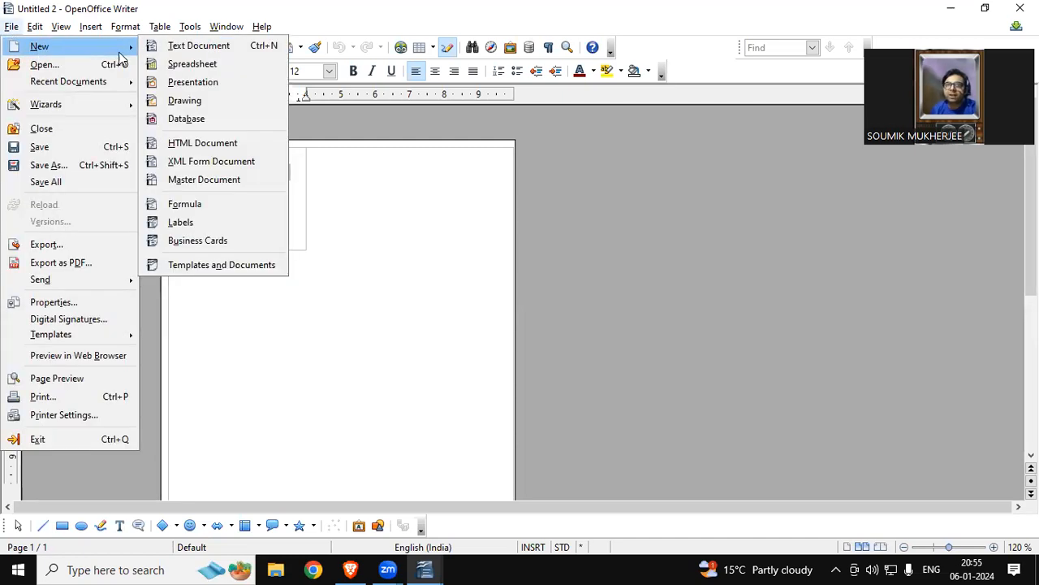
click(233, 271)
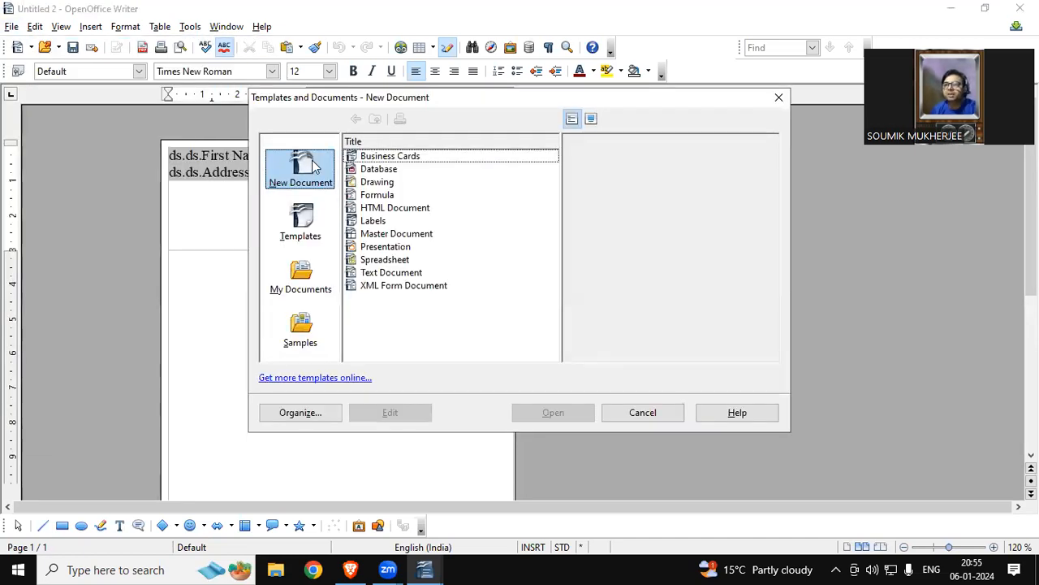
click(388, 224)
click(384, 234)
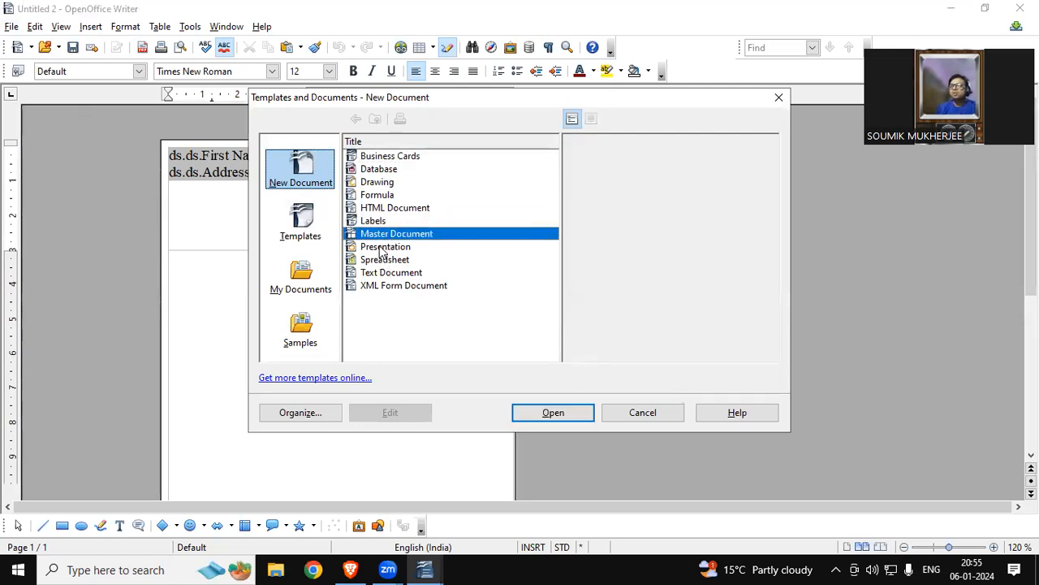
click(388, 249)
click(386, 260)
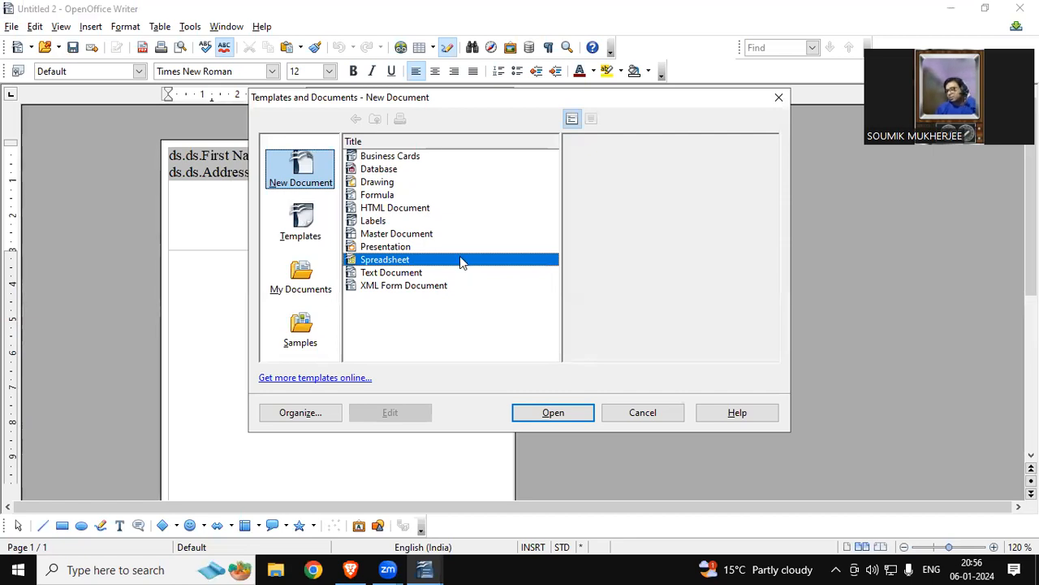
View the contents of the My Templates folder in the Templates category, and return to the folder list
click(317, 231)
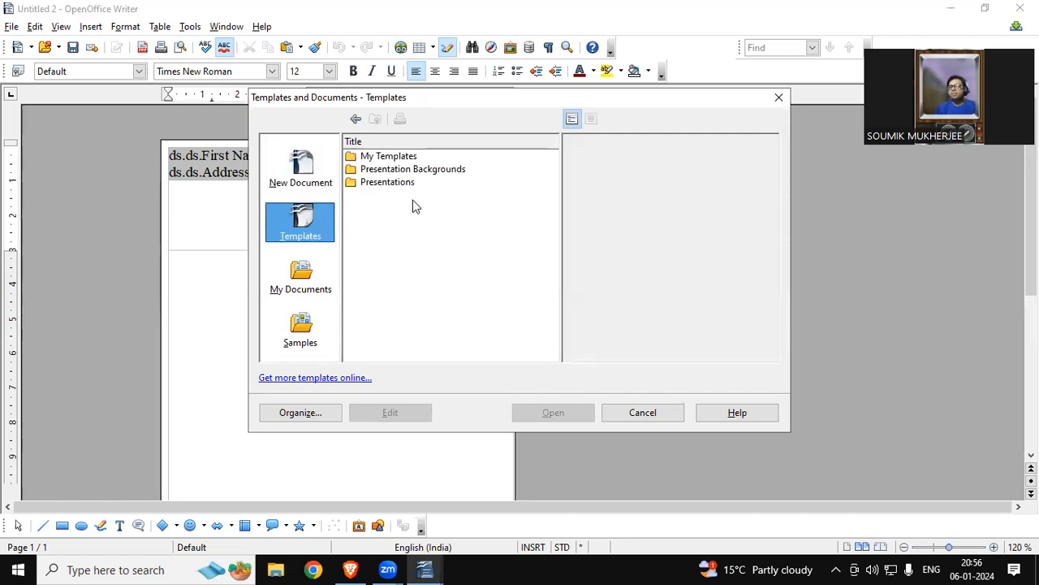
double_click(396, 156)
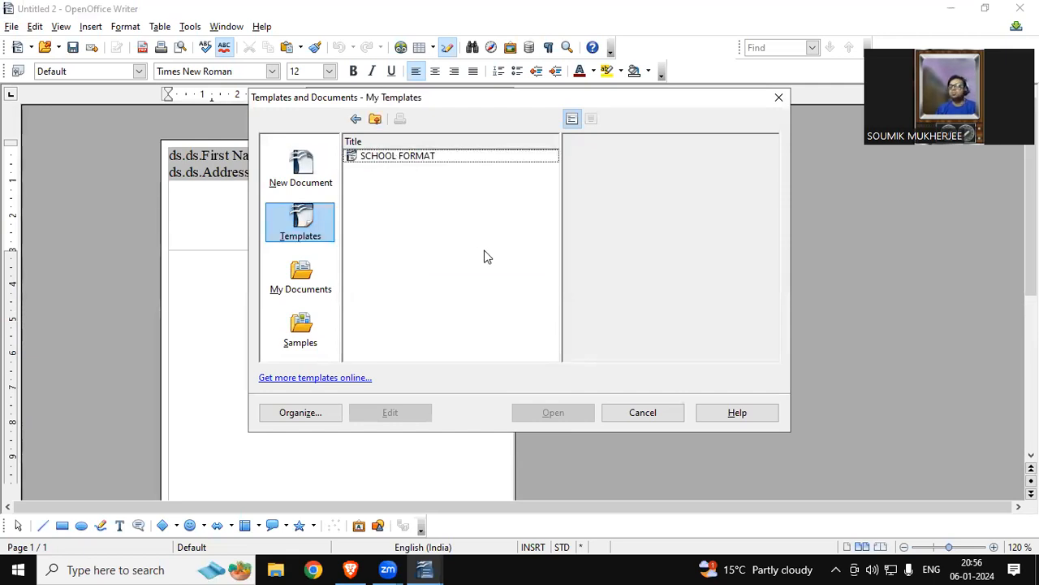
click(362, 123)
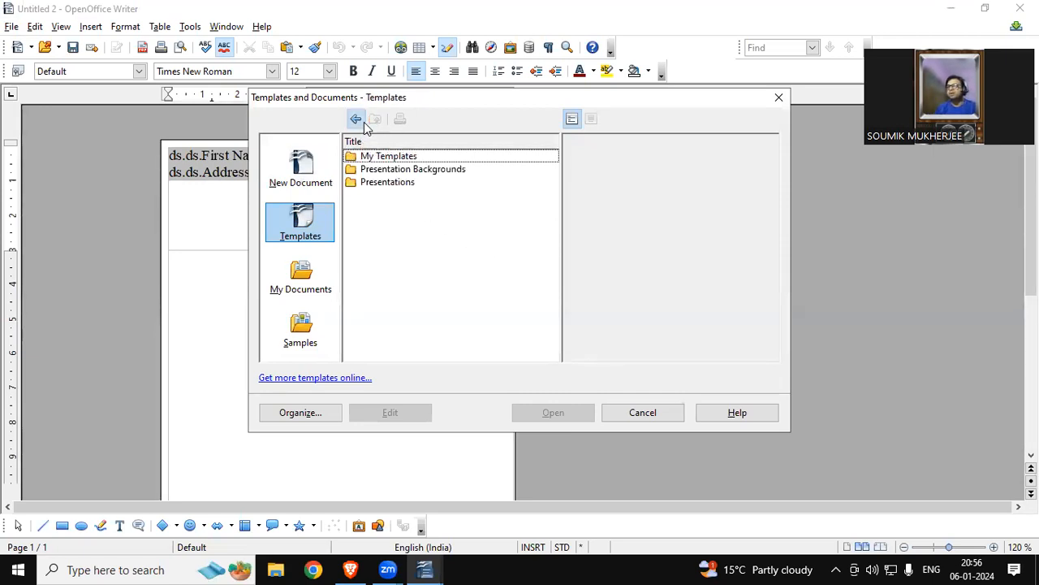
Open the Presentation Backgrounds folder, view the Black and White template's properties and switch to preview display
double_click(426, 170)
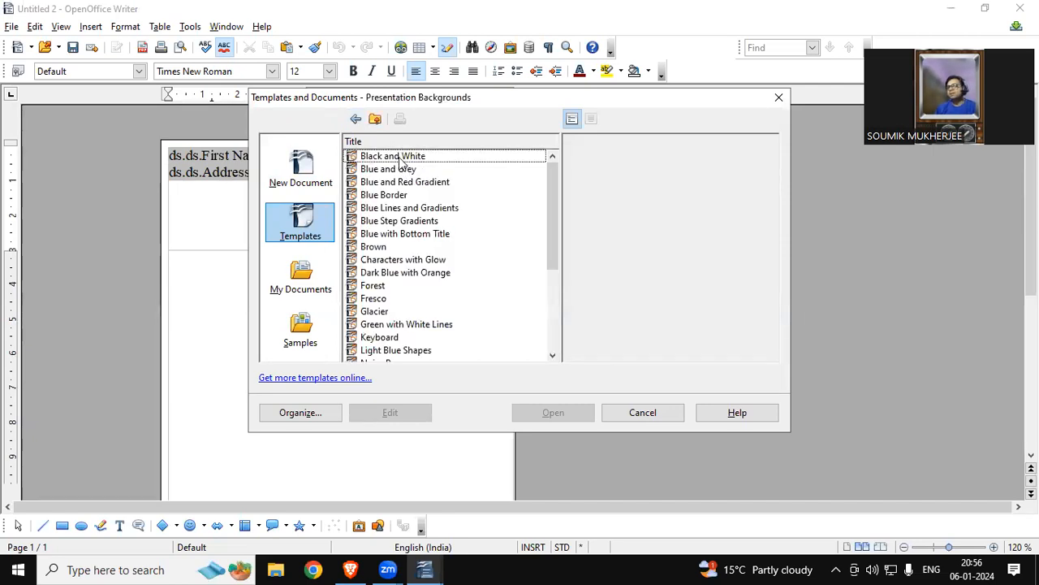
click(399, 161)
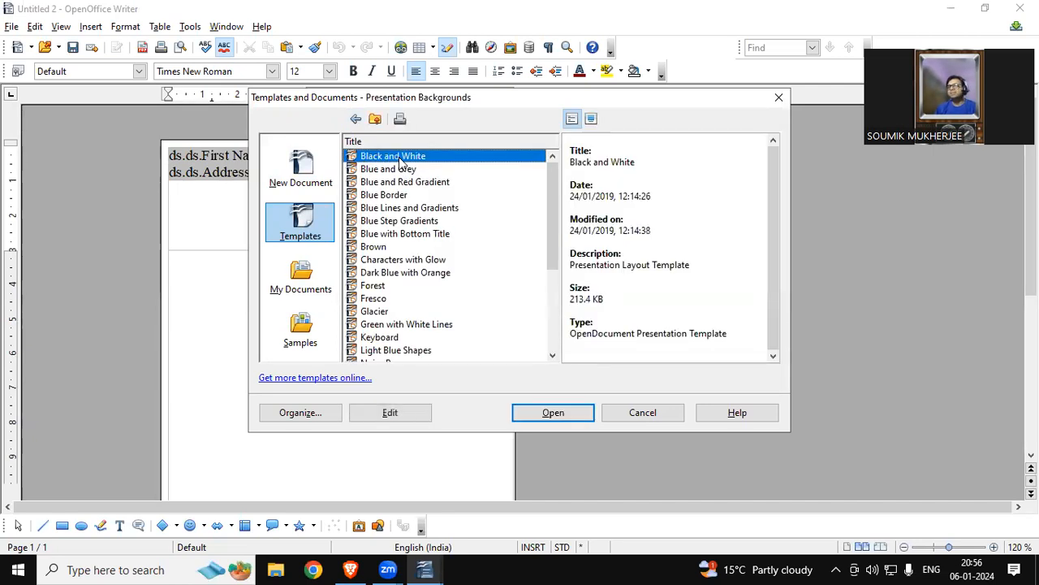
click(592, 119)
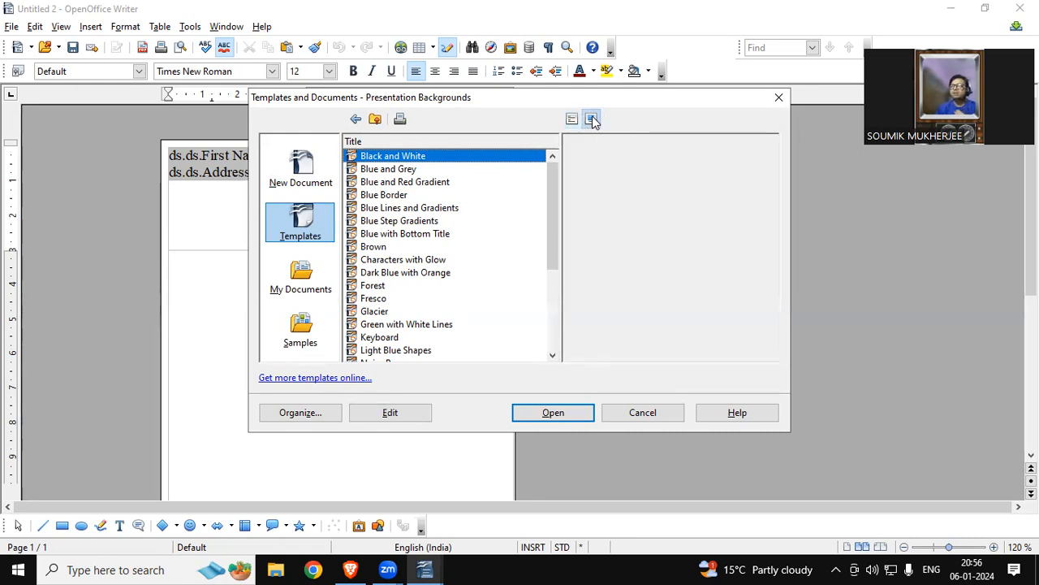
Preview the presentation background templates one after another, from Blue and Grey to Wine
click(388, 170)
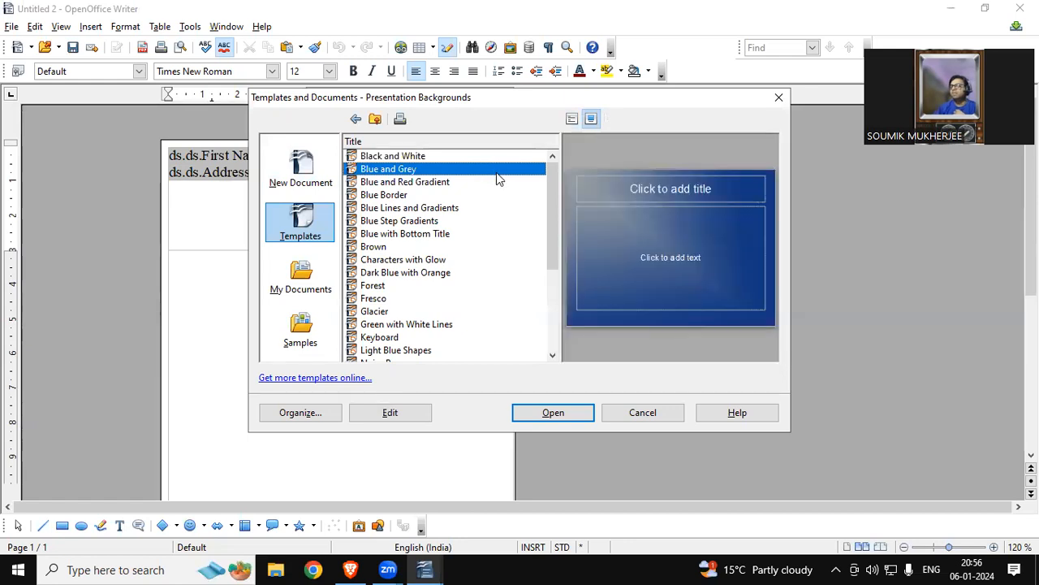
key(Down)
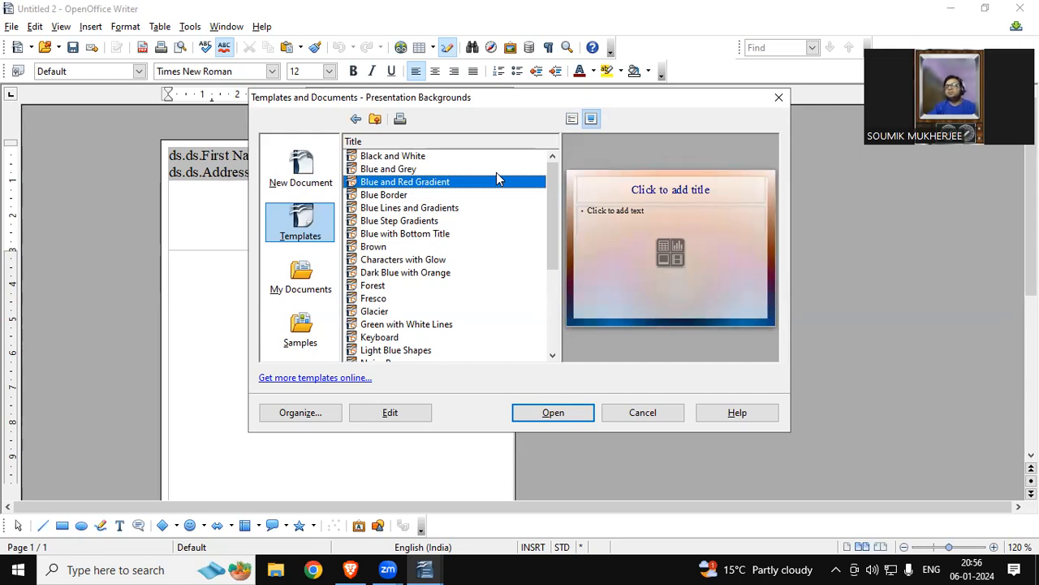
key(Down)
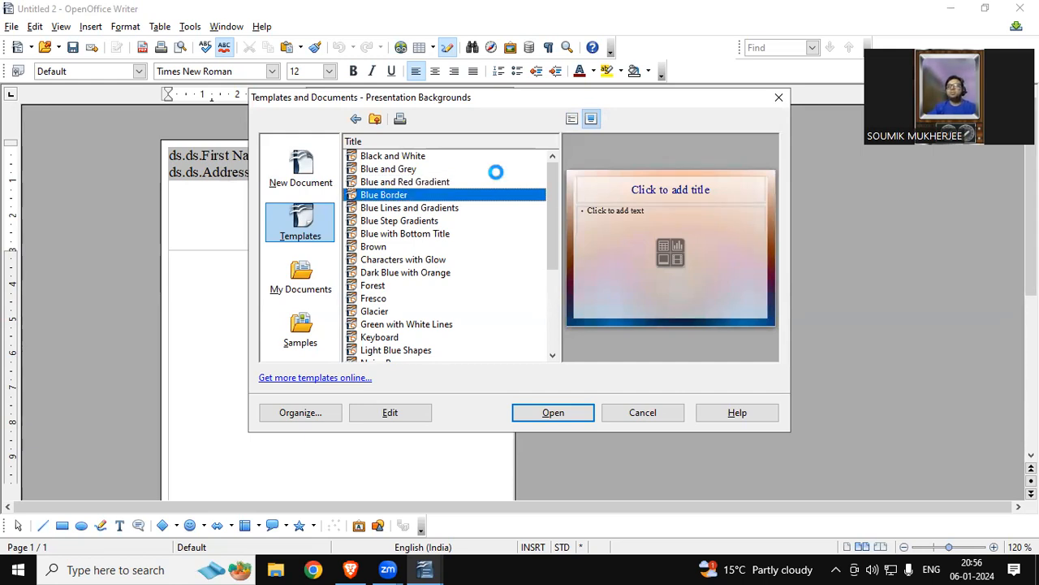
key(Down)
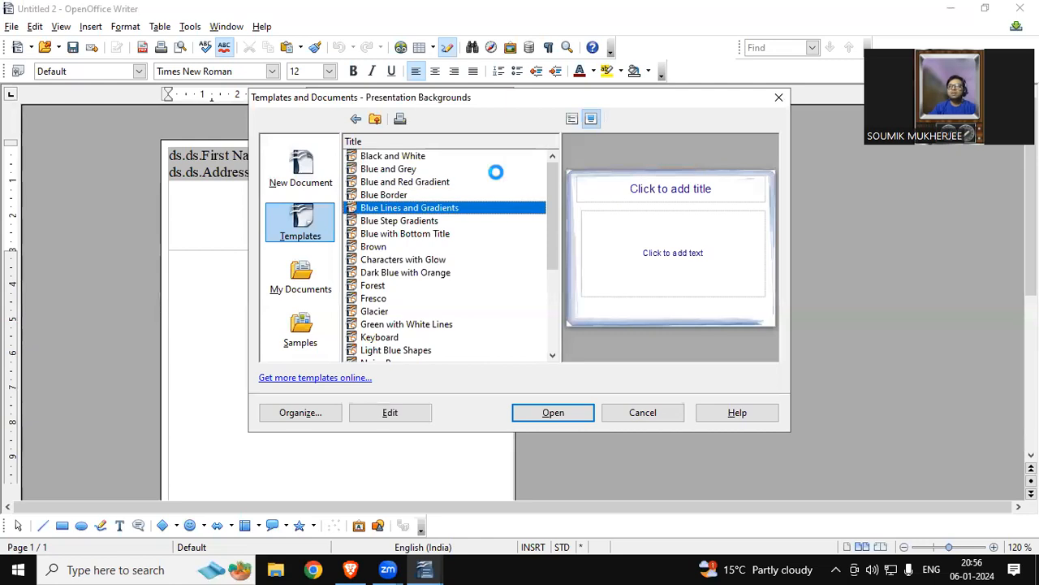
key(Down)
key(Down)
key(Down)
key(Down)
key(Down)
key(Down)
key(Down)
key(Down)
key(Down)
key(Down)
key(Down)
key(Down)
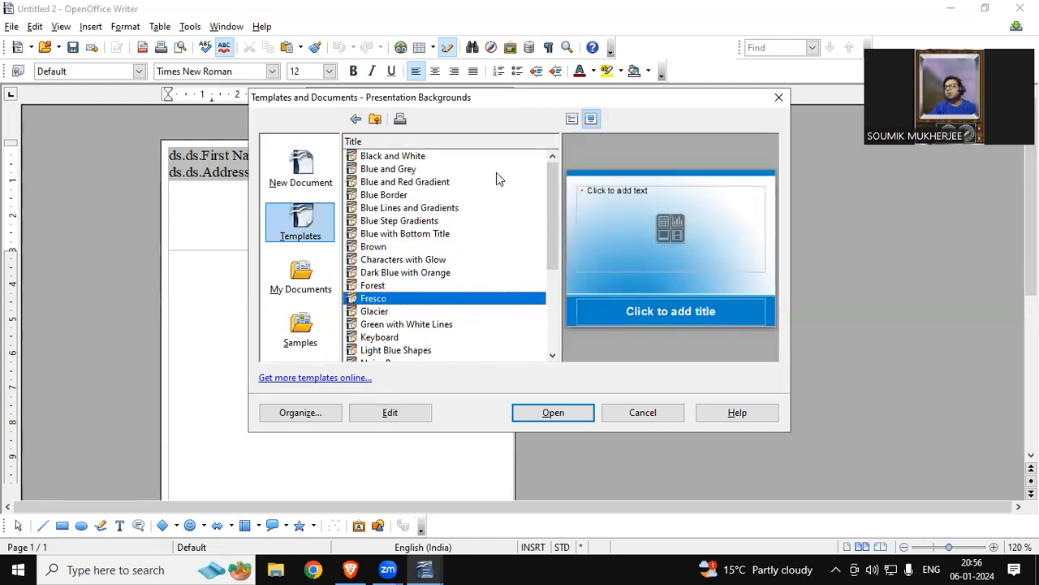
key(Down)
key(Down)
key(Down)
key(Down)
key(Down)
key(Down)
key(Down)
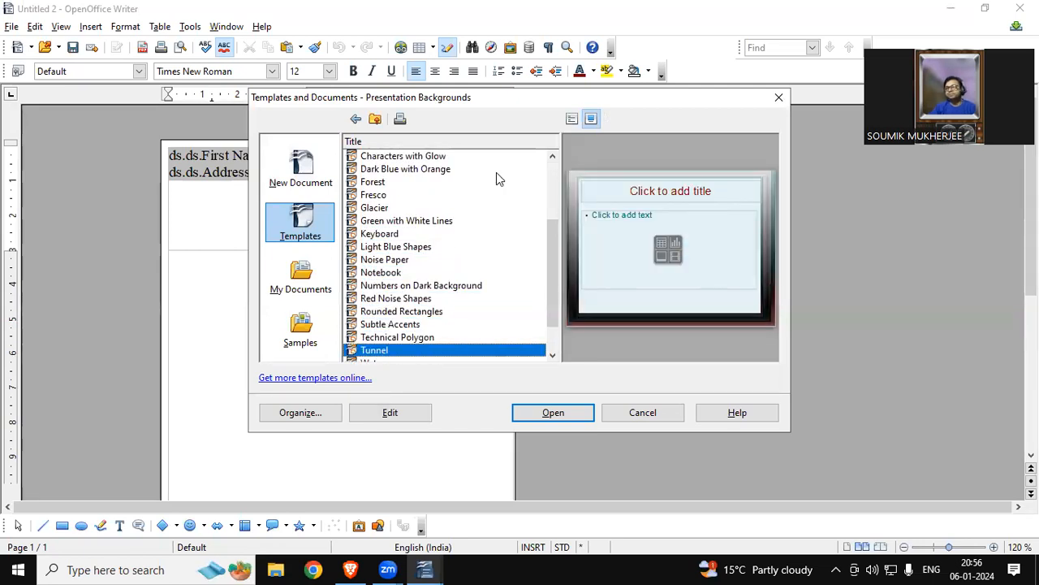
key(Down)
key(Down)
key(Down)
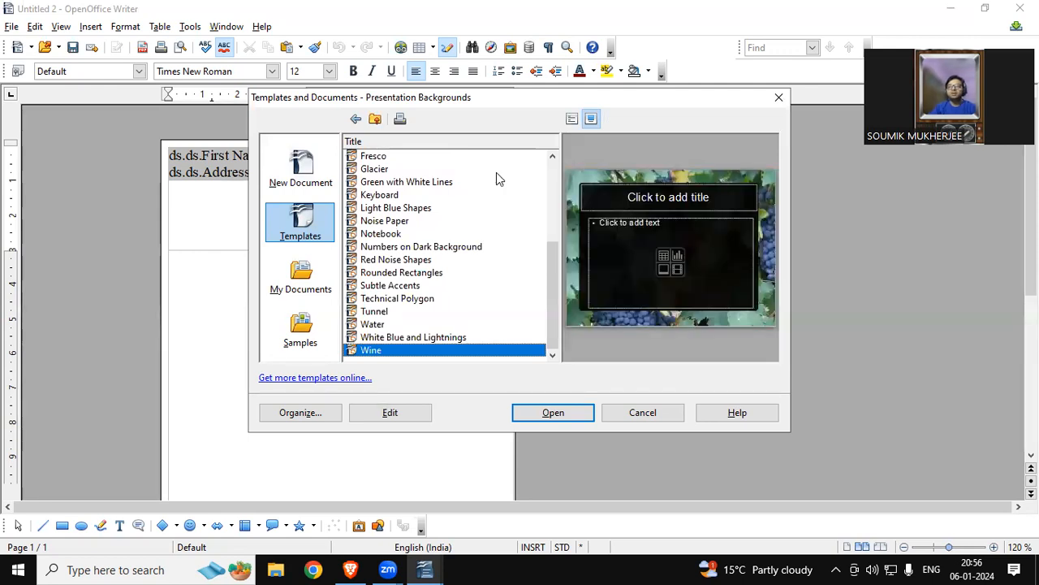
View the contents of the My Documents and Samples categories
click(315, 290)
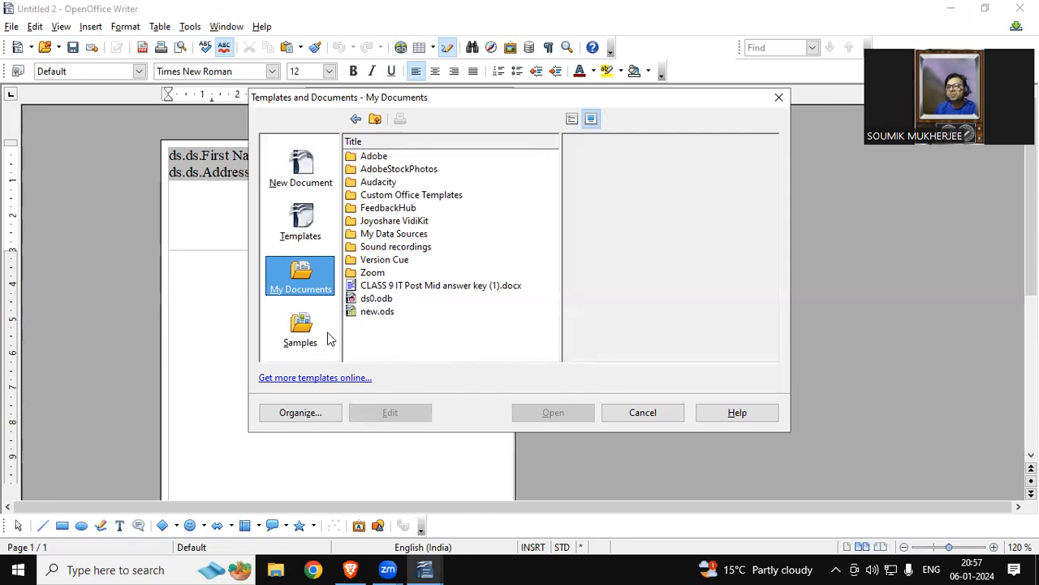
click(300, 329)
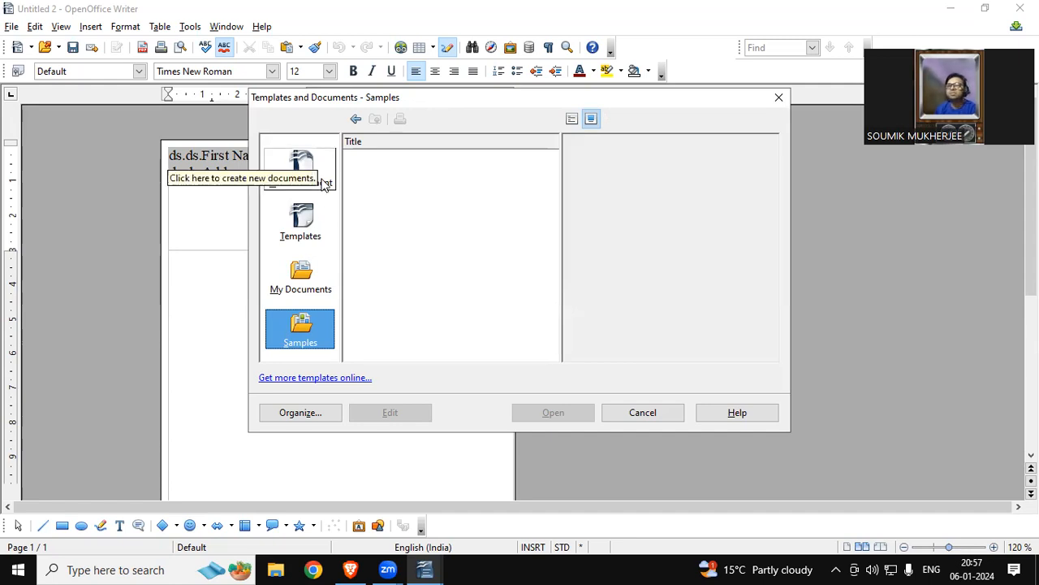
Preview the Introducing a New Product and Recommendation of a Strategy presentation templates, and close the template browser
click(315, 230)
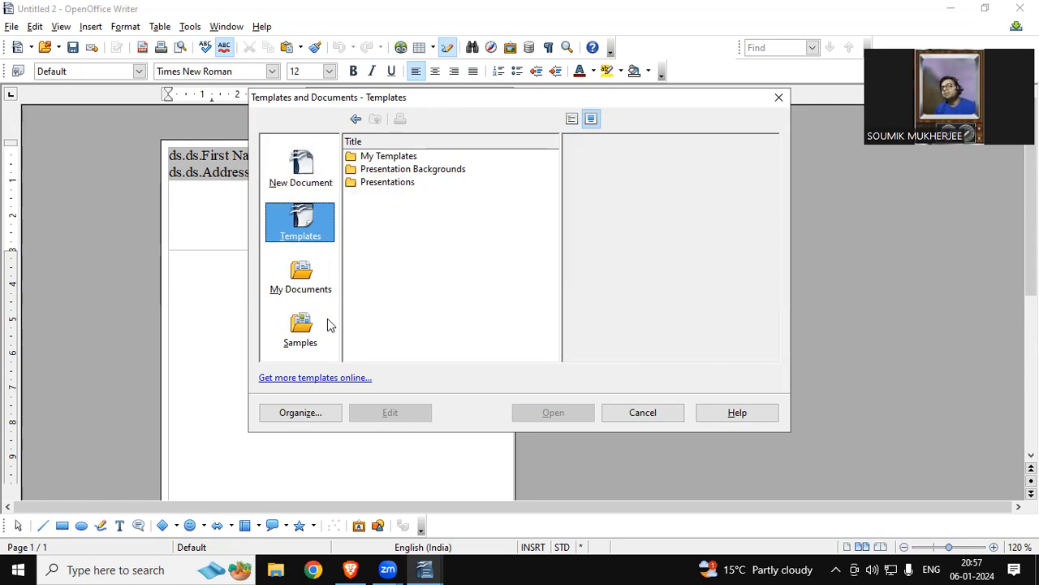
double_click(395, 184)
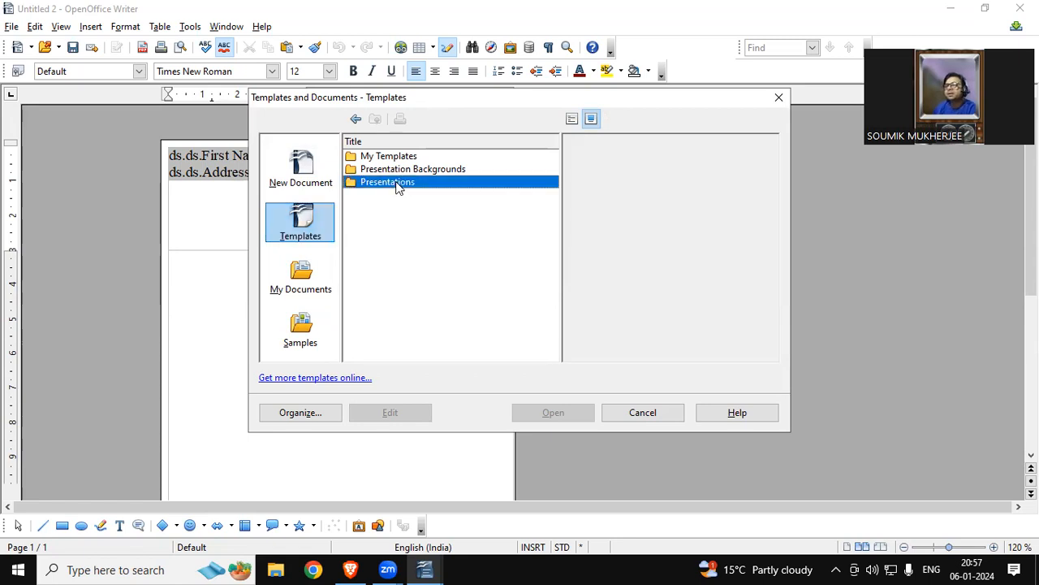
click(402, 156)
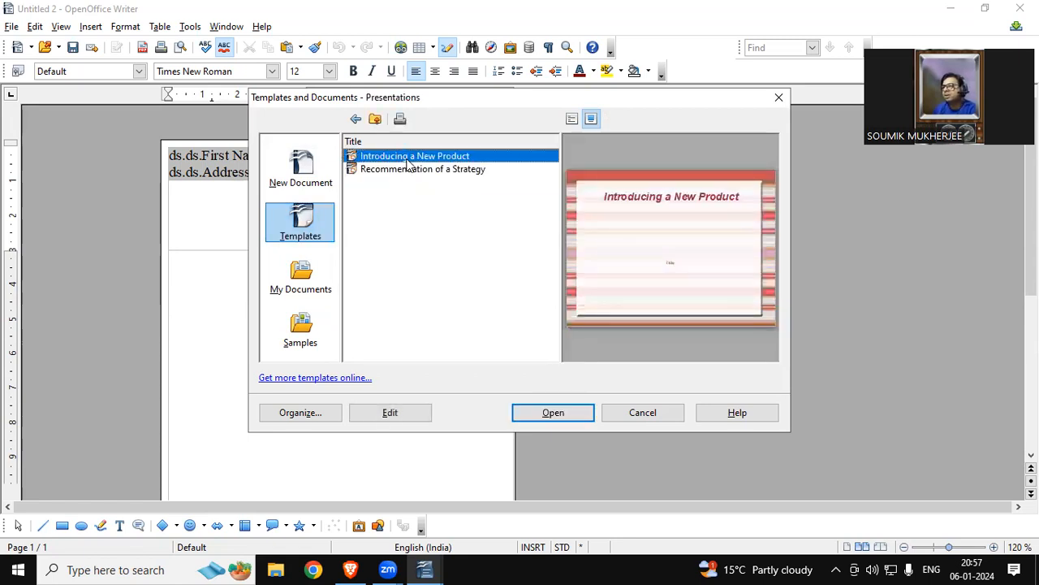
click(414, 168)
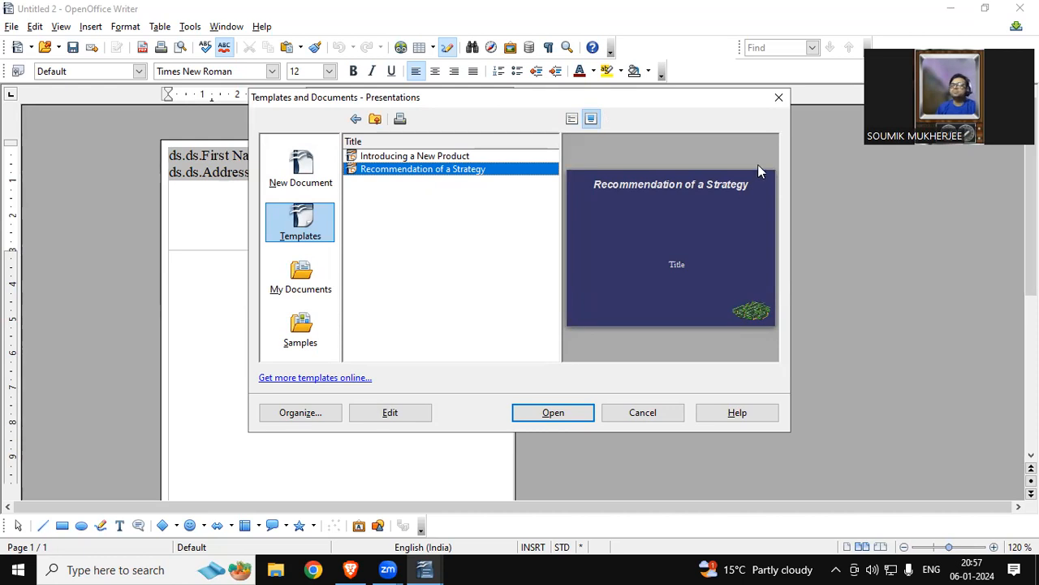
click(775, 97)
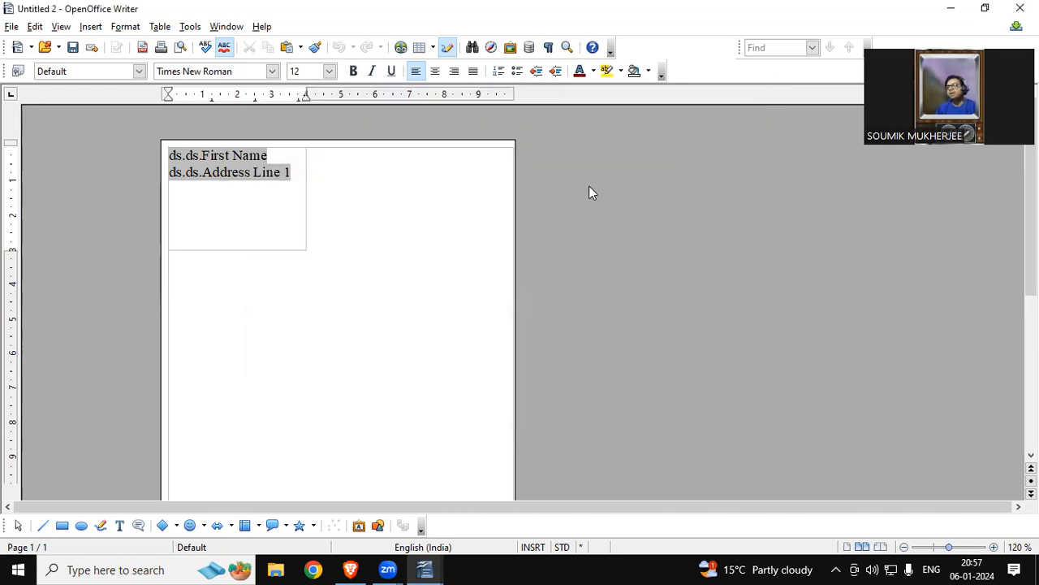
Close the Untitled 2 label document and discard its changes
click(12, 27)
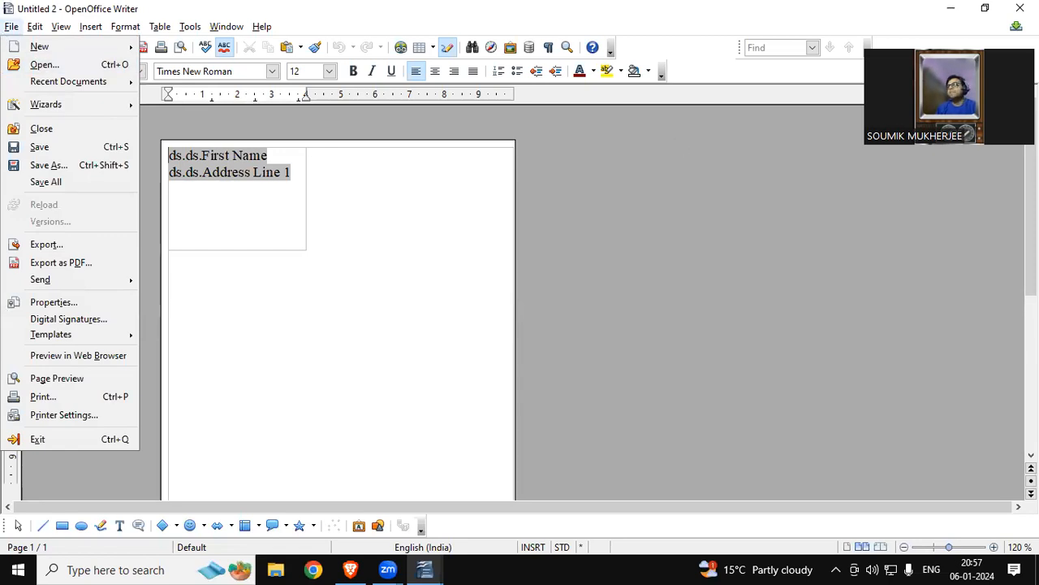
click(1019, 8)
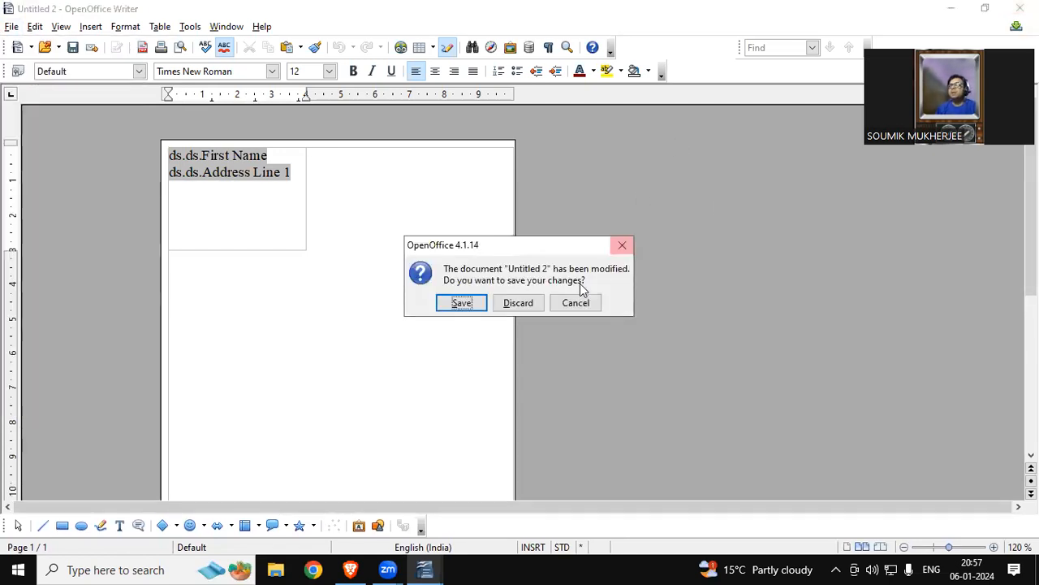
click(528, 303)
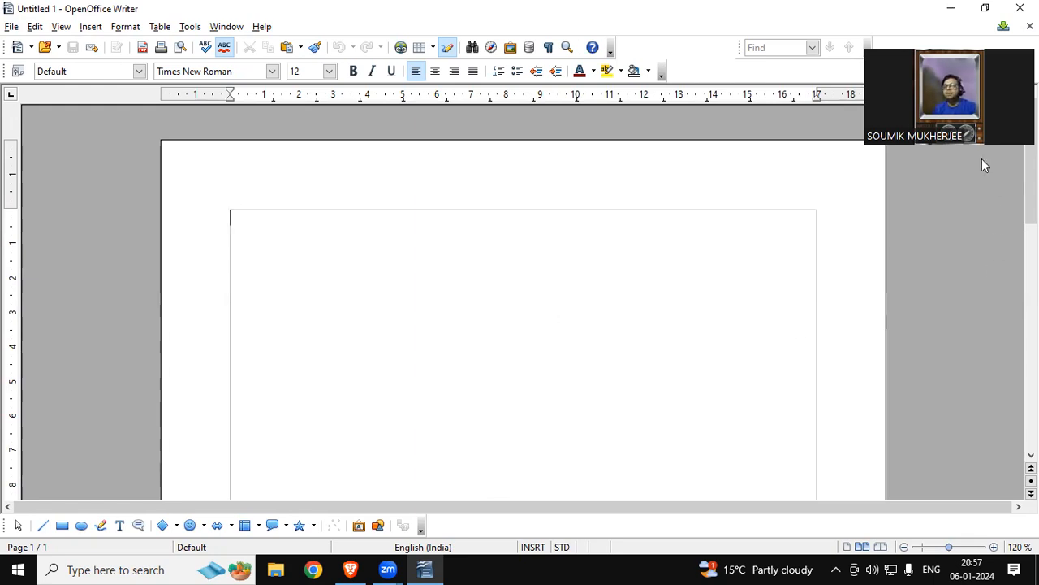
click(13, 26)
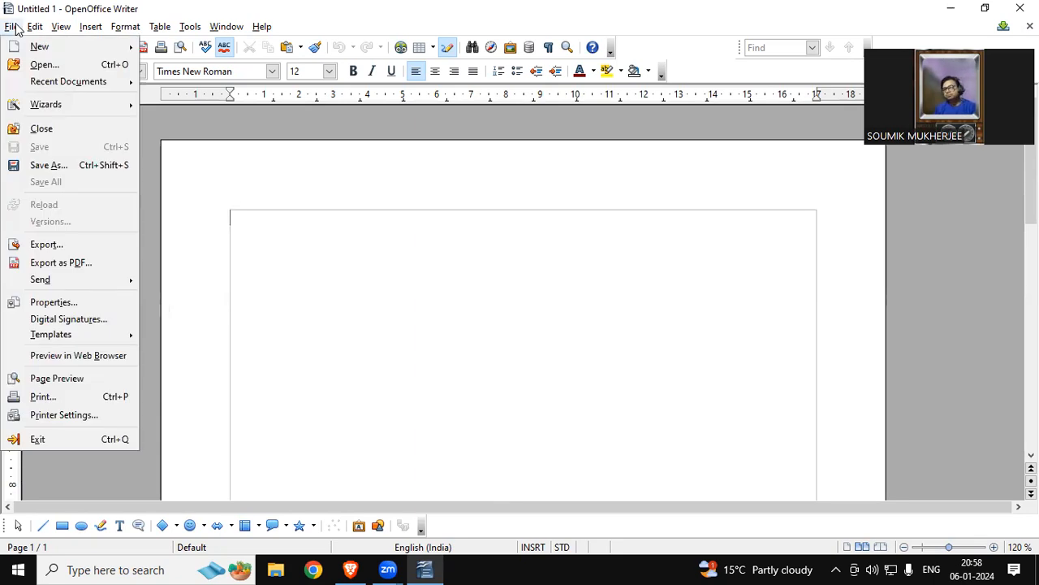
mouse_move(110, 338)
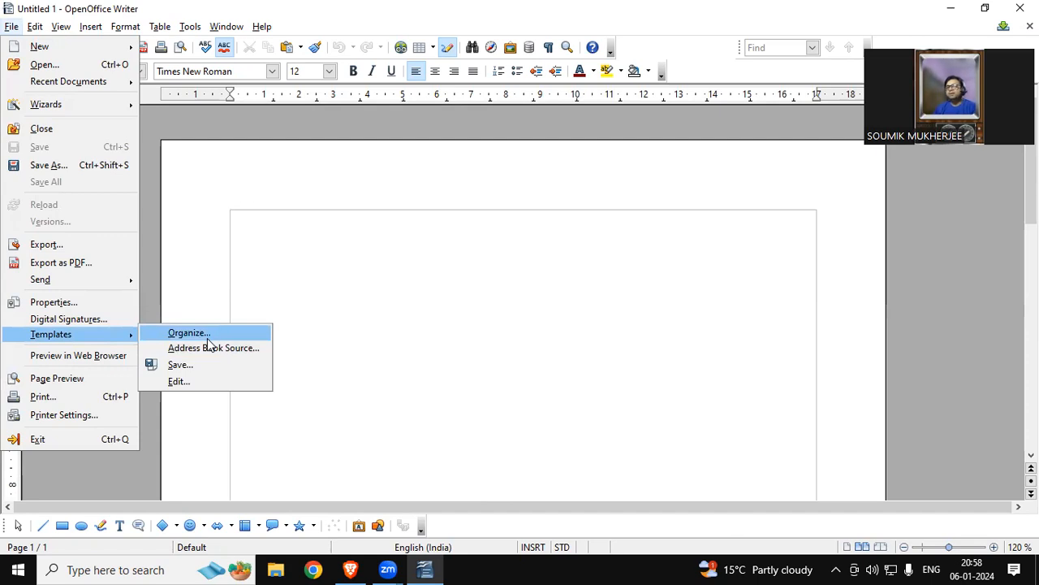
mouse_move(45, 51)
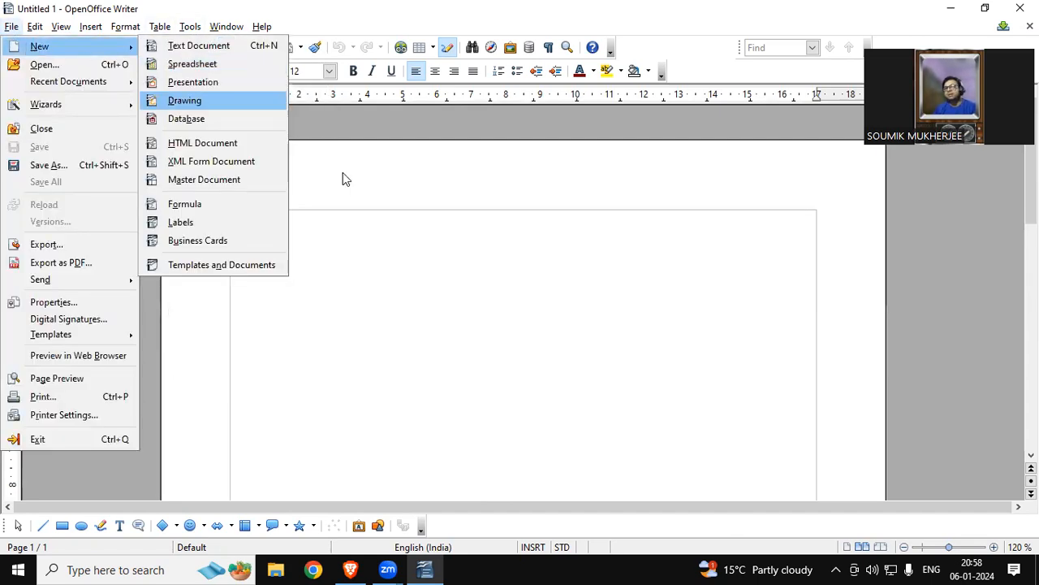
click(557, 355)
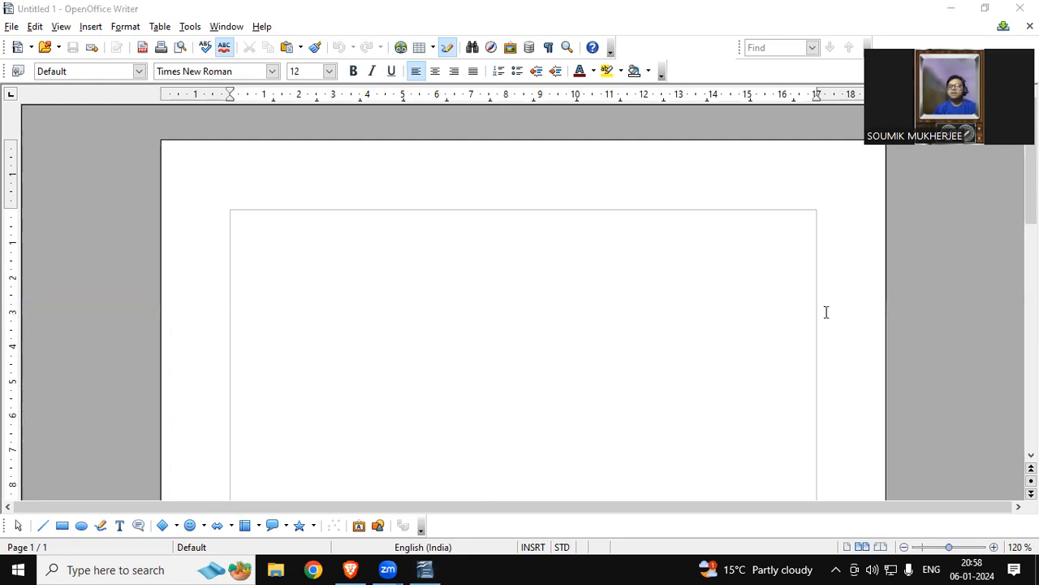
click(569, 281)
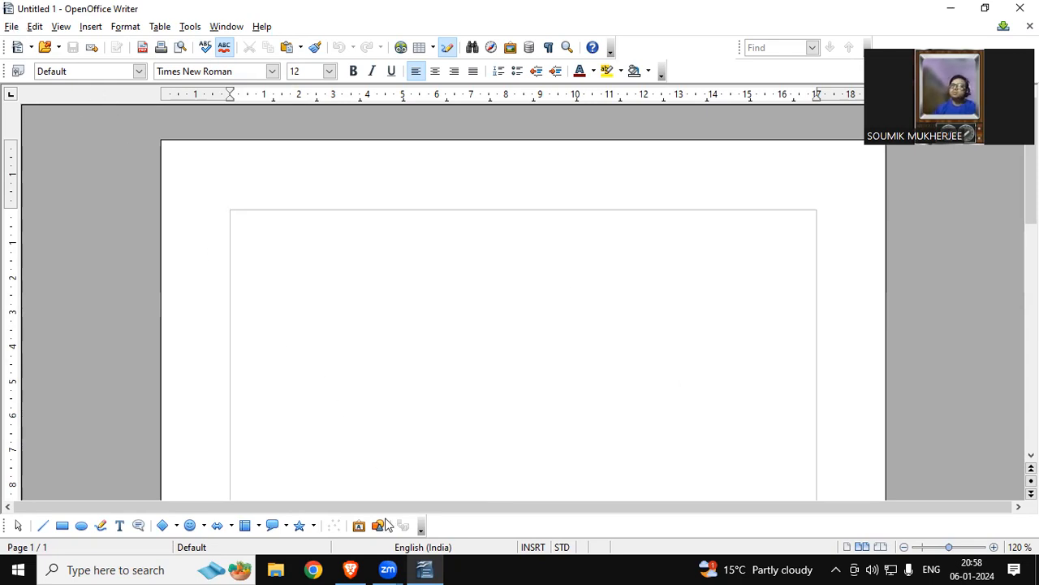
Switch to the Brave browser and search the web for "school logo" in a new tab
click(357, 569)
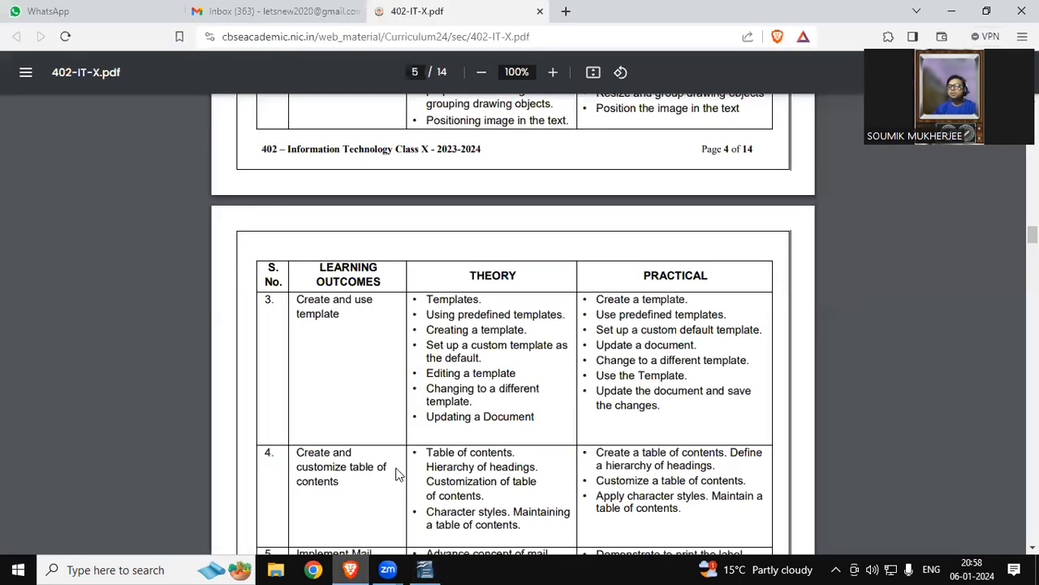
click(566, 11)
click(568, 35)
text(school logo)
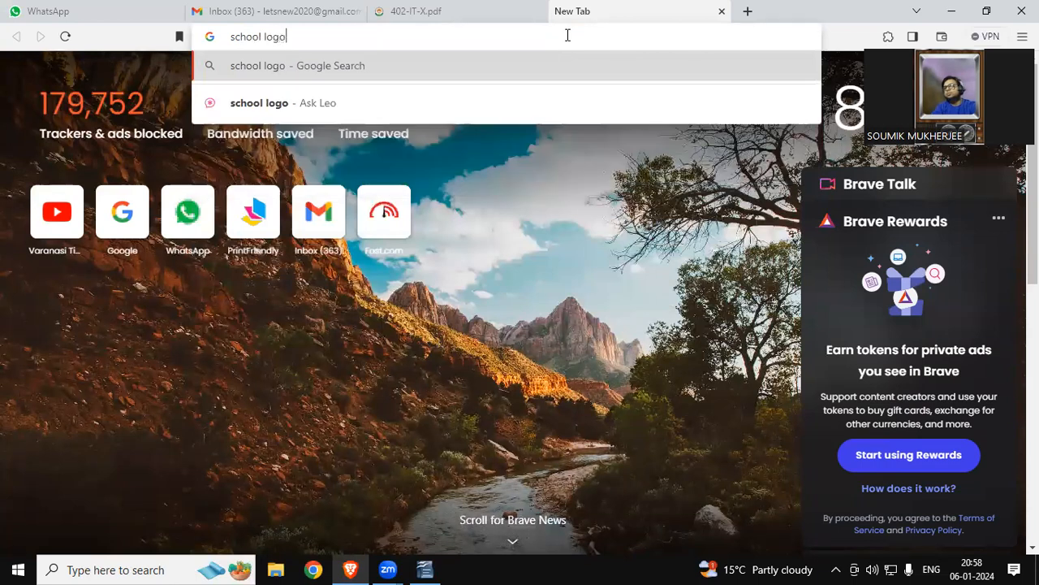
key(Return)
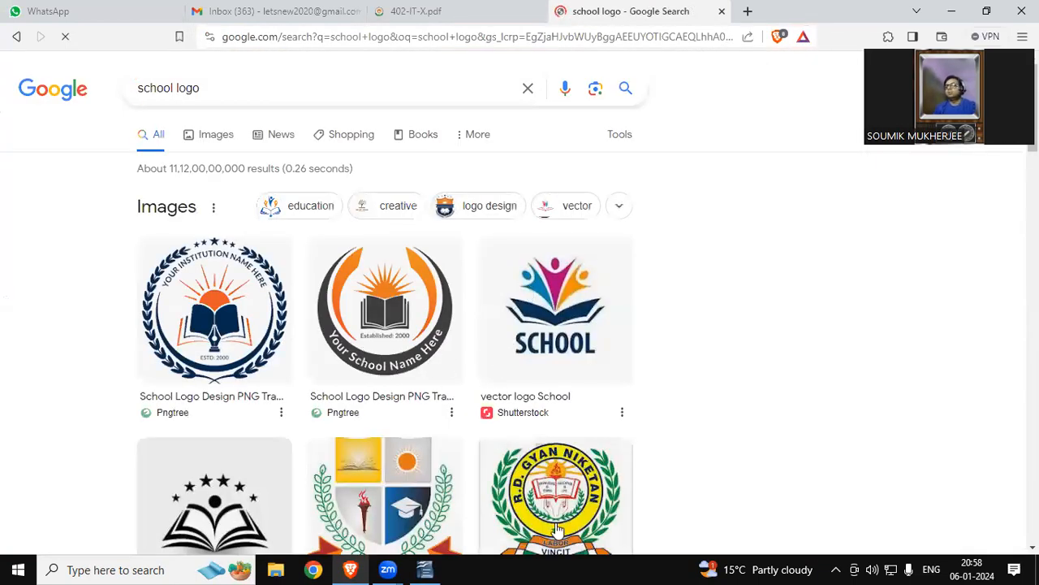
Save the Shutterstock "vector logo School" image to the Desktop as a WEBP file under its suggested name
click(556, 360)
right_click(793, 281)
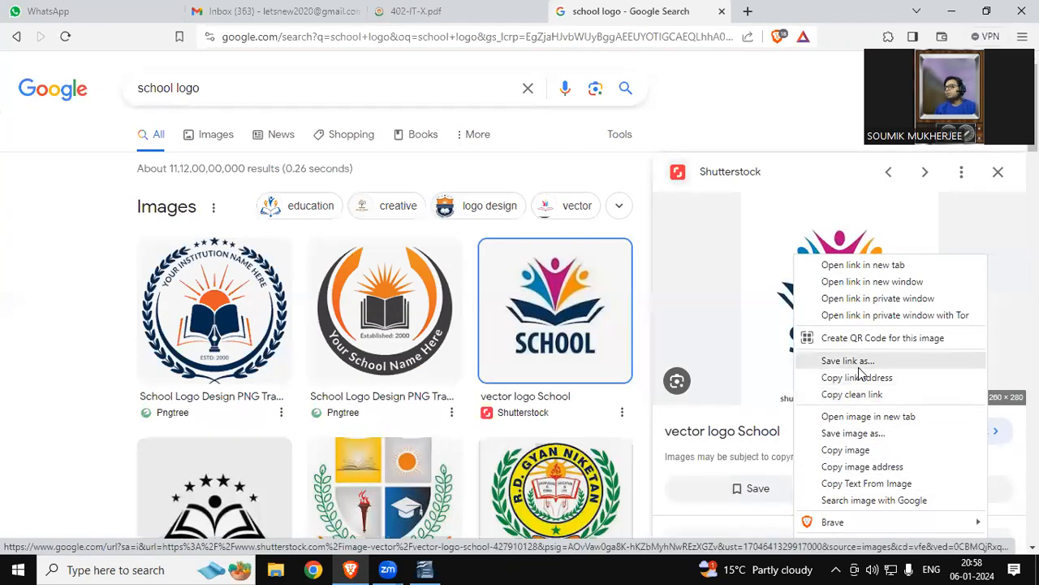
click(858, 449)
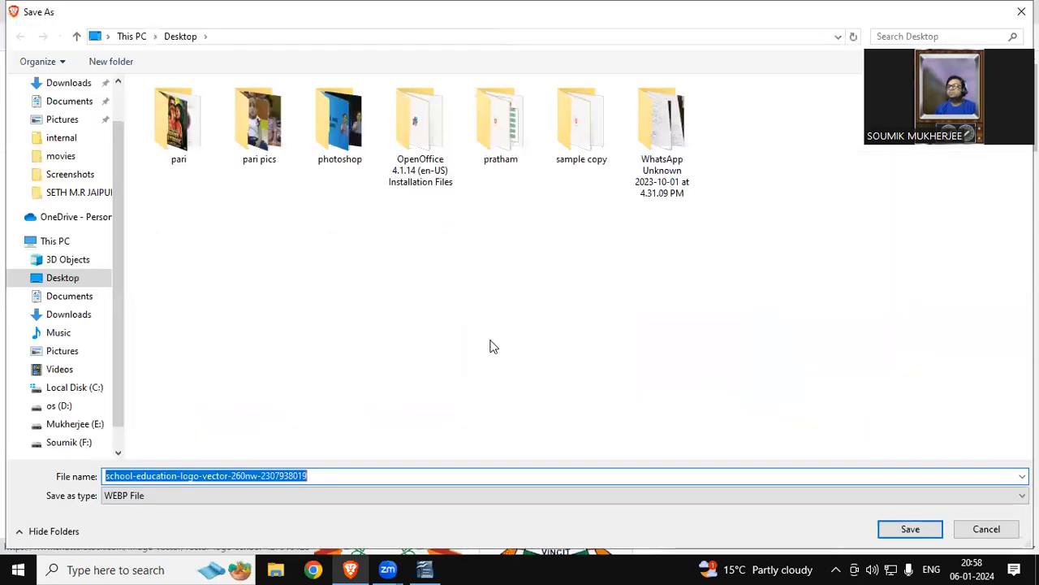
click(889, 531)
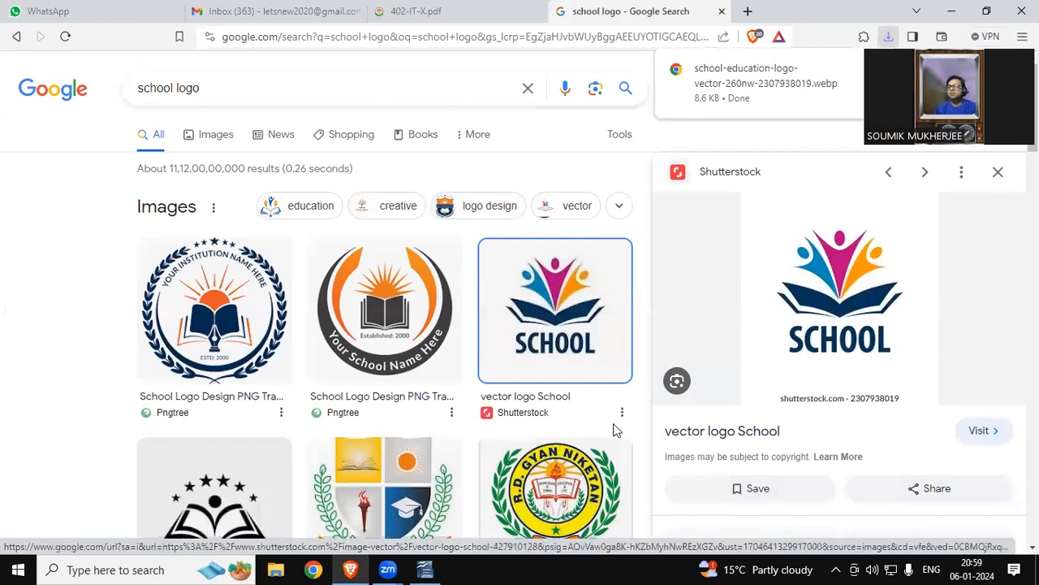
Save the Vecteezy open-book logo with stars to the Desktop as a JPEG image under its suggested name
scroll(615, 424, down, 2)
click(258, 468)
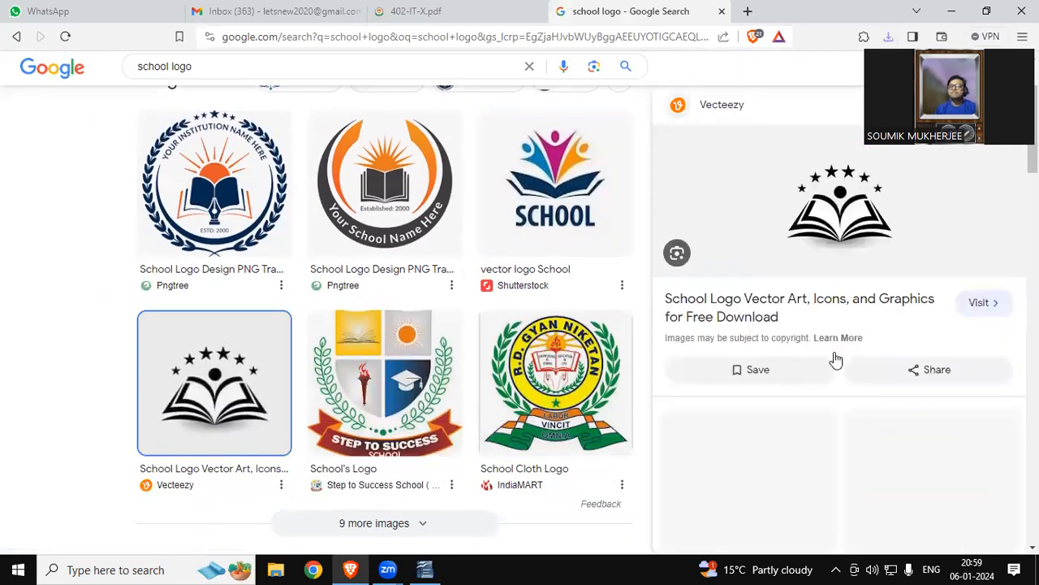
right_click(836, 207)
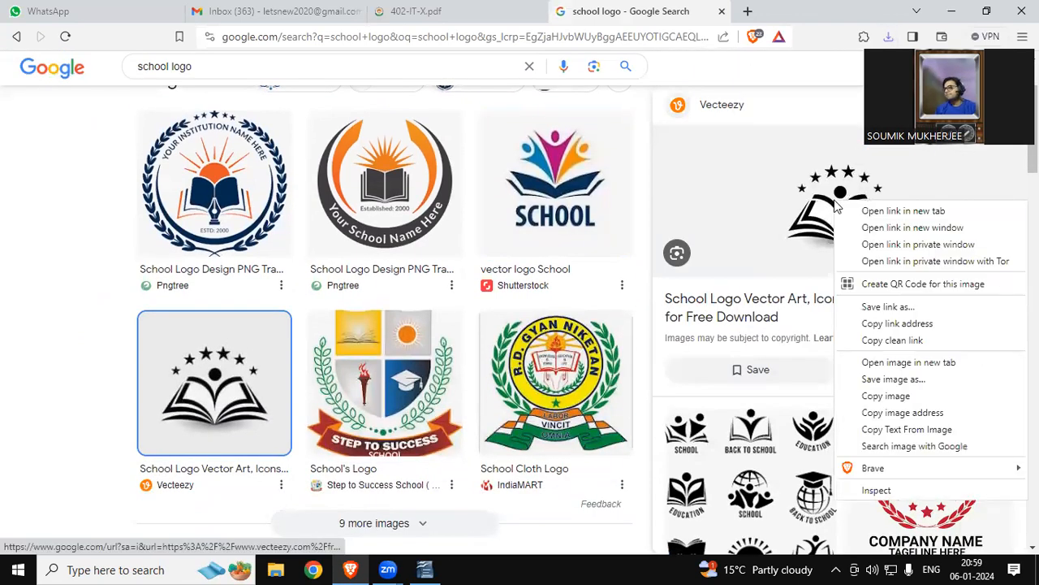
click(883, 379)
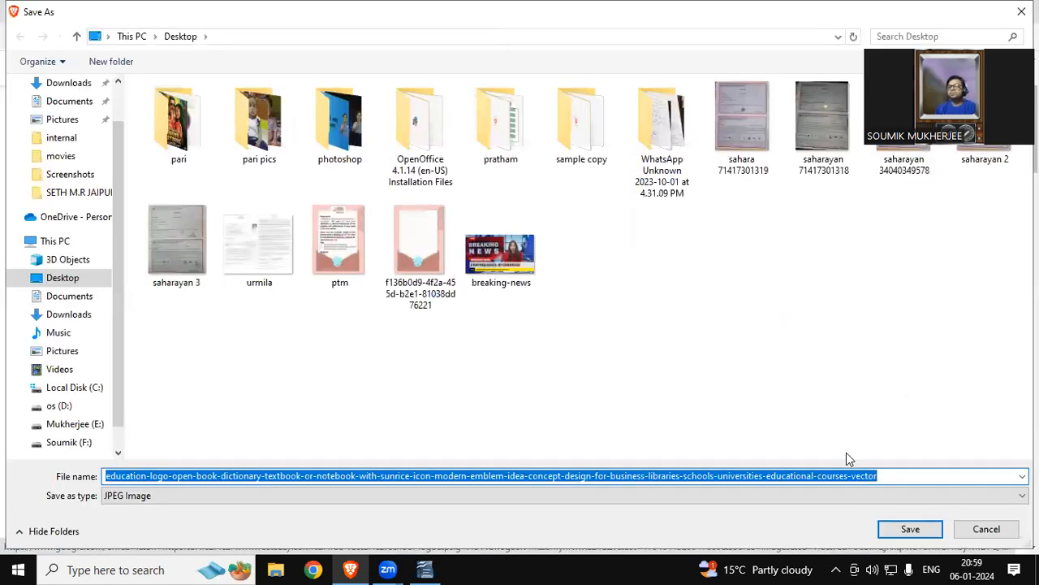
click(911, 530)
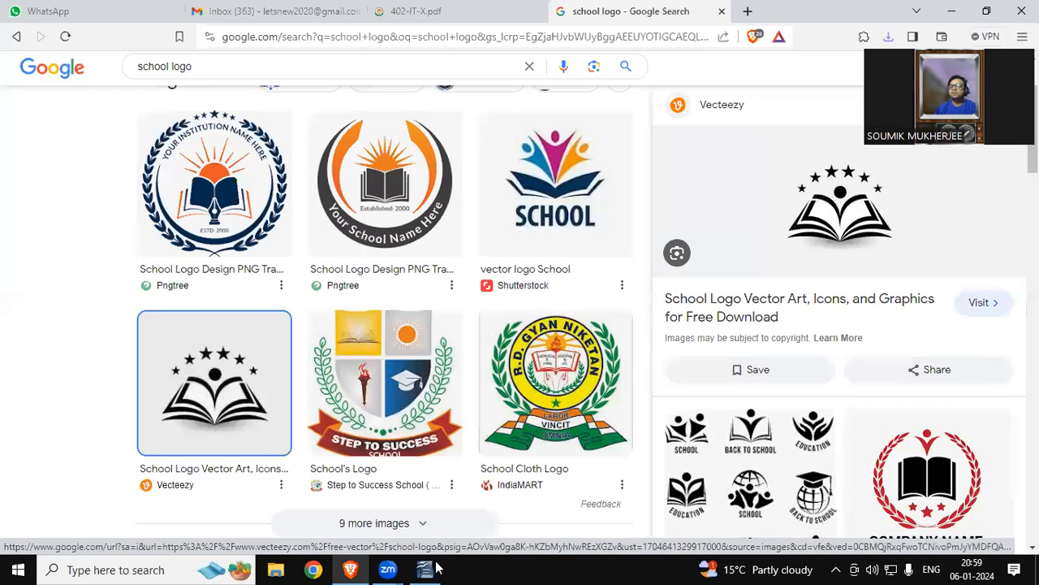
Switch back to OpenOffice Writer and insert the open-book education logo picture from the Desktop into the blank document
key(alt+Tab)
click(95, 30)
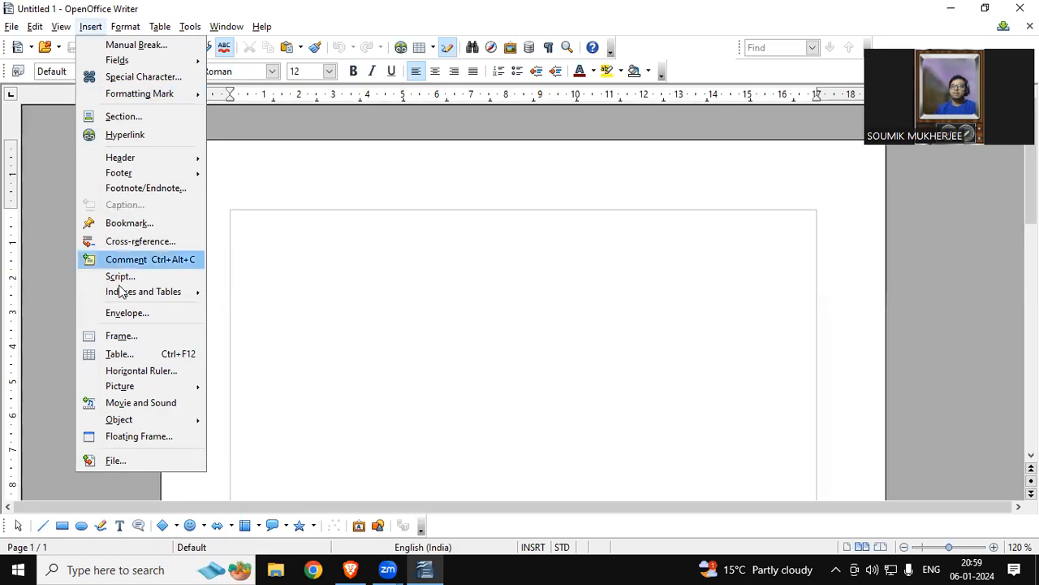
mouse_move(142, 388)
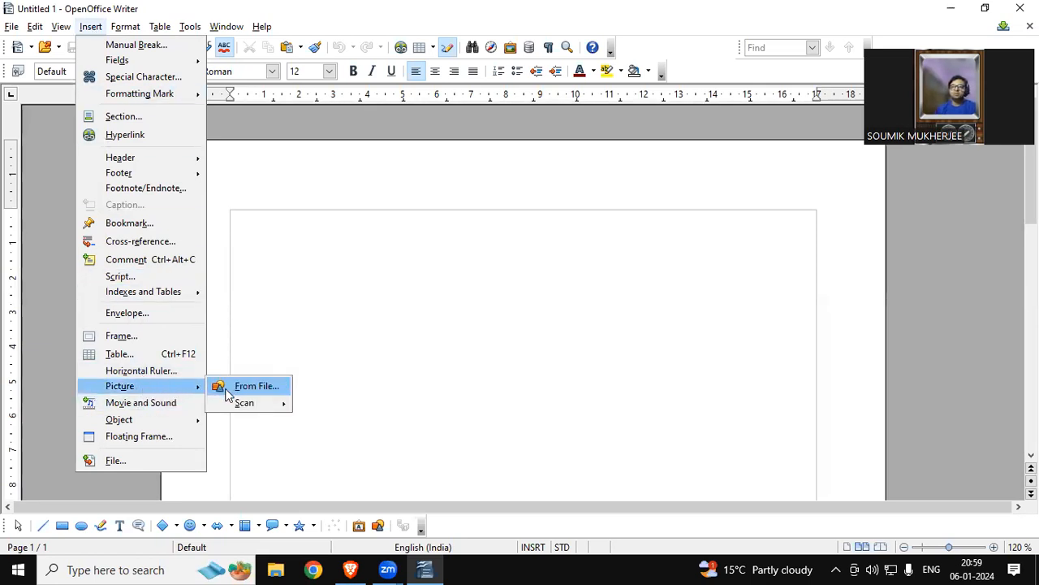
click(266, 386)
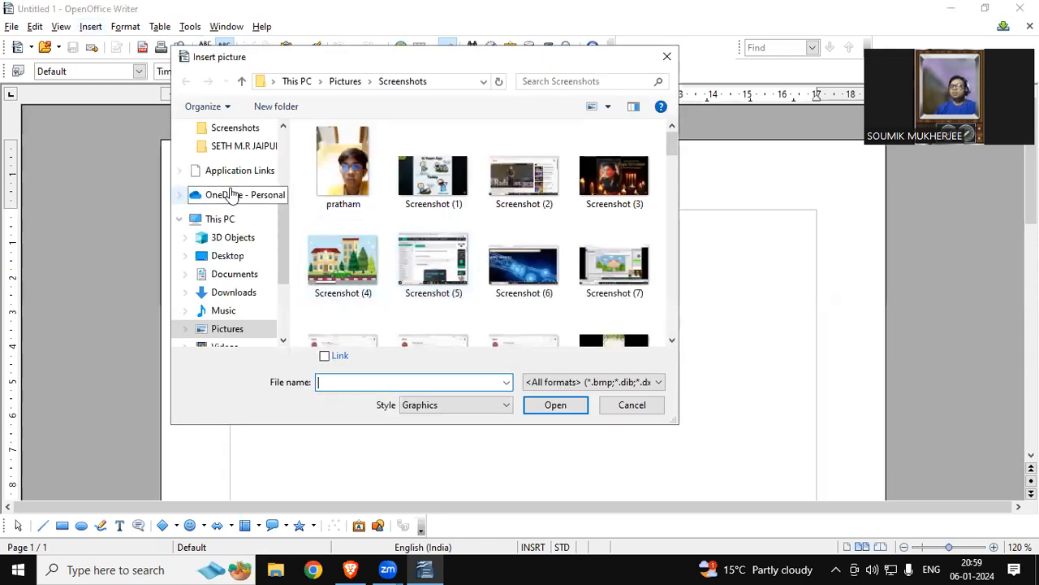
click(231, 257)
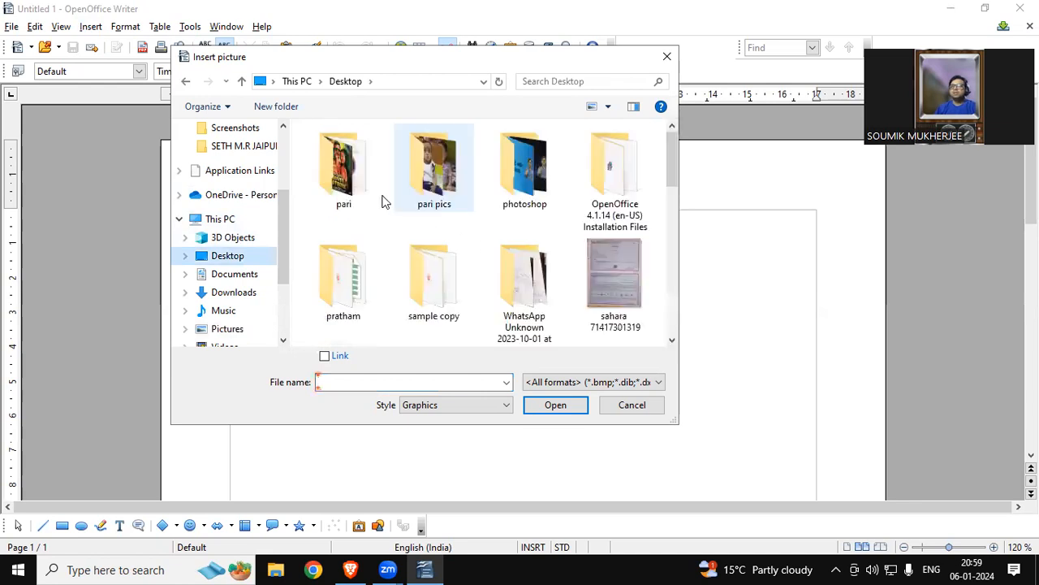
scroll(457, 197, down, 5)
scroll(457, 198, up, 2)
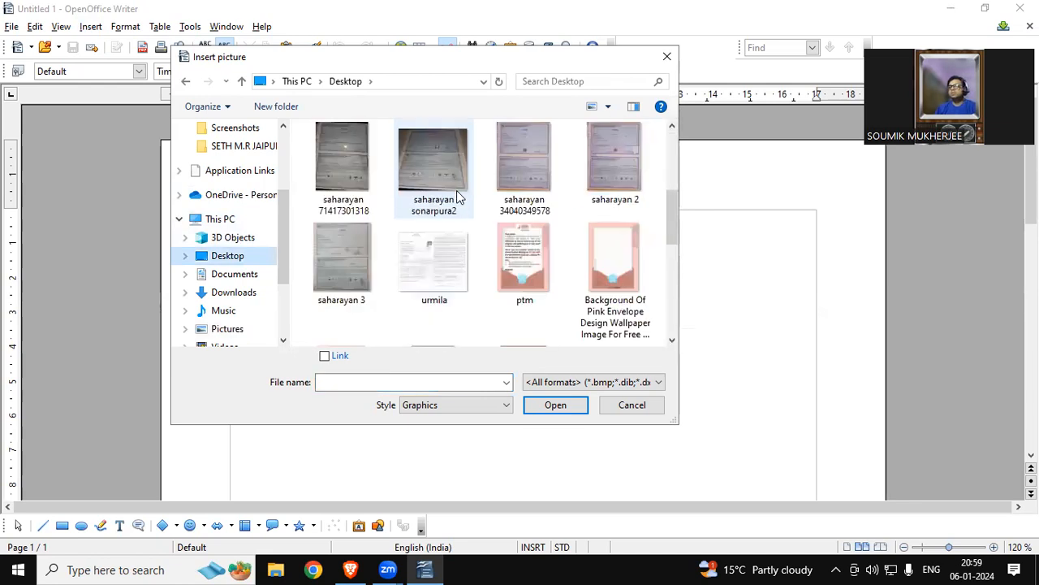
scroll(457, 197, down, 4)
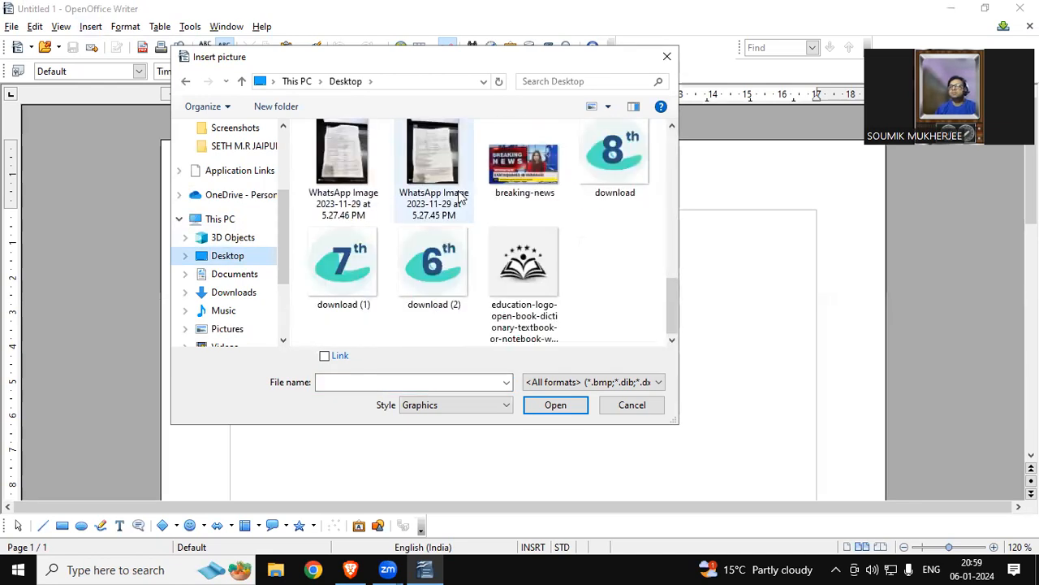
click(515, 289)
click(552, 410)
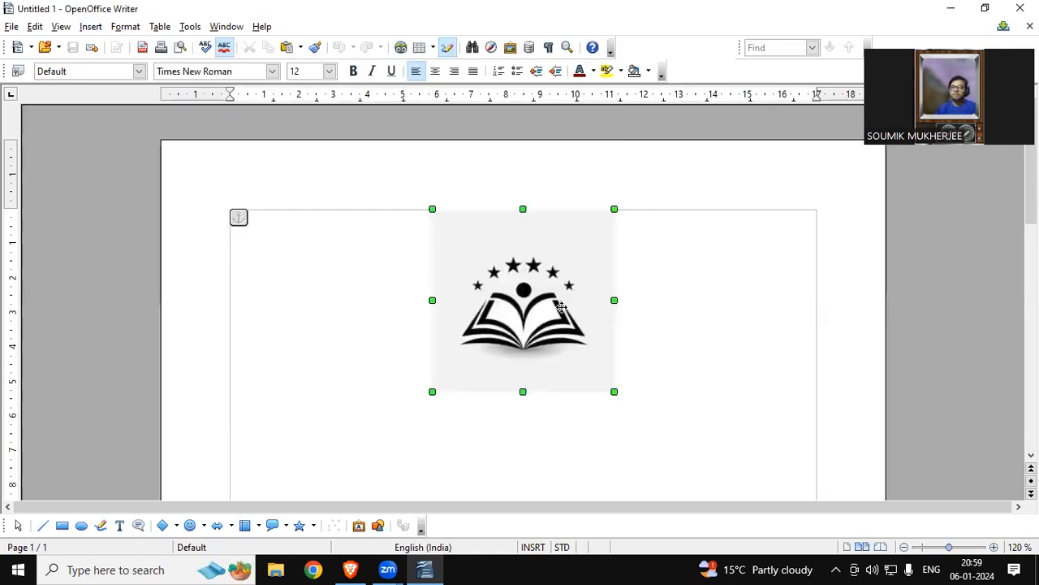
Shrink the inserted logo to about 1.71 x 1.48, keeping it centred at the top of the page
click(738, 221)
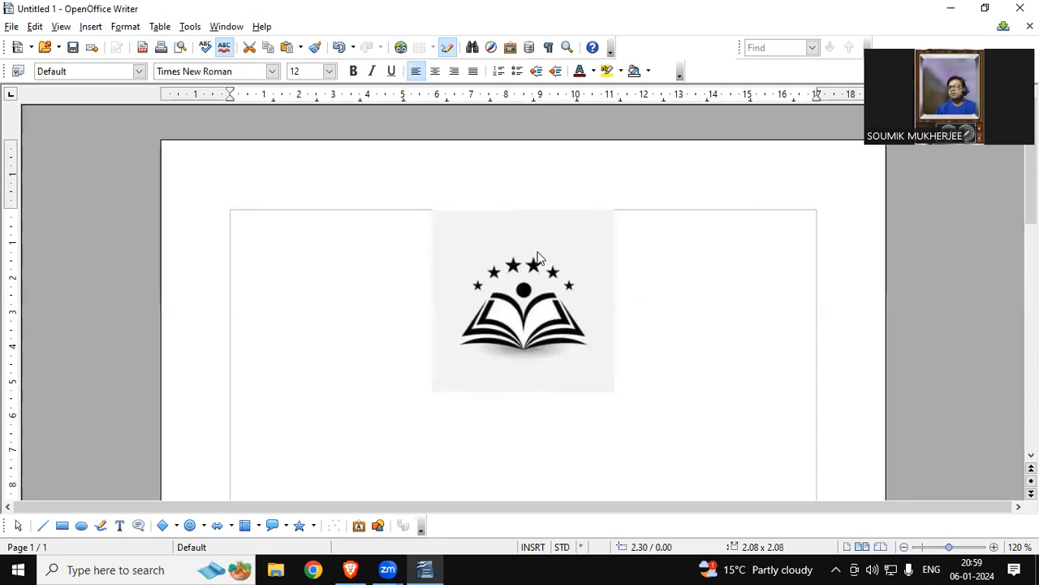
click(550, 300)
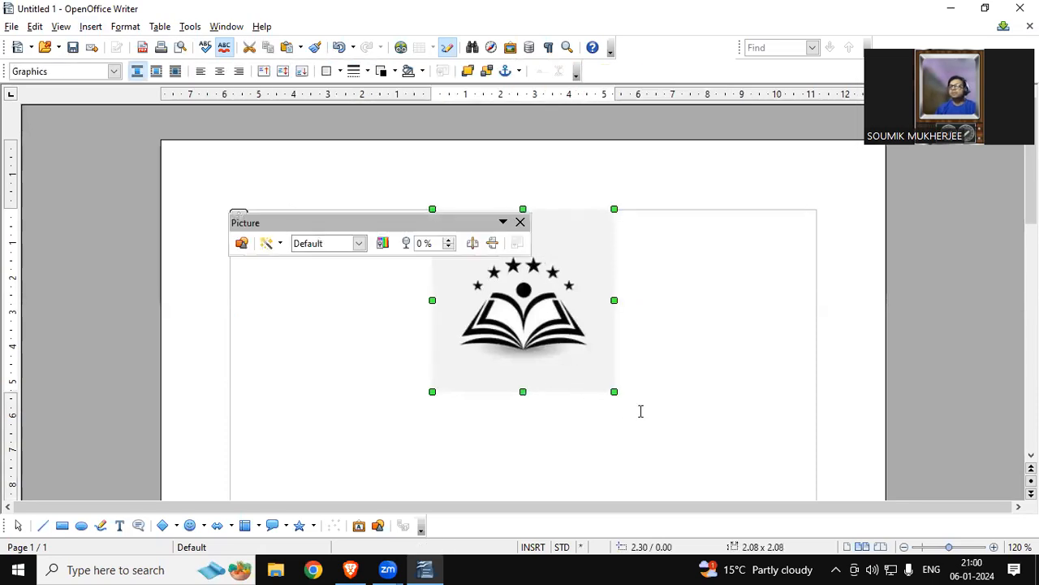
drag(614, 390, 598, 315)
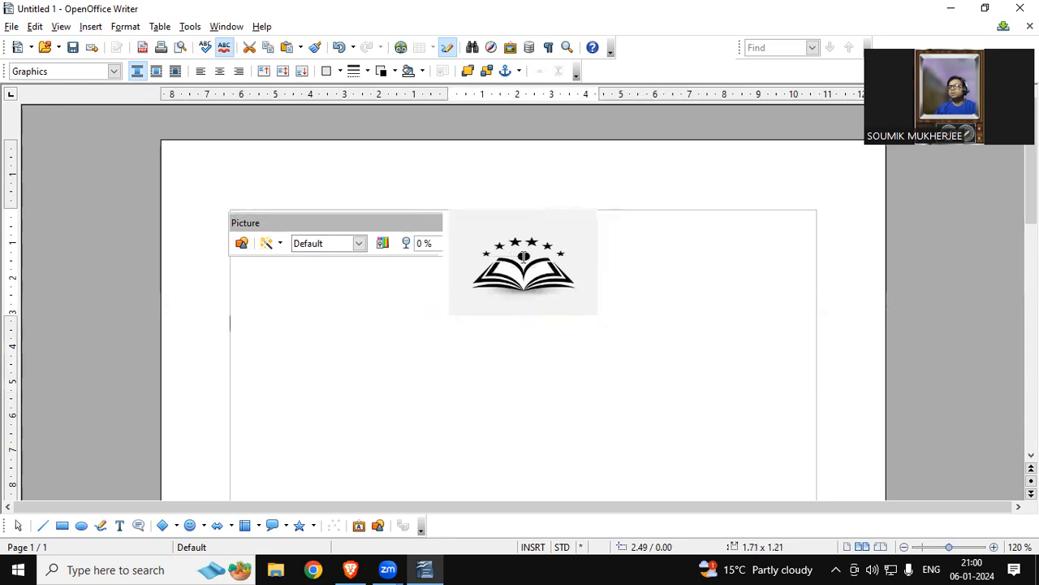
click(519, 301)
click(525, 327)
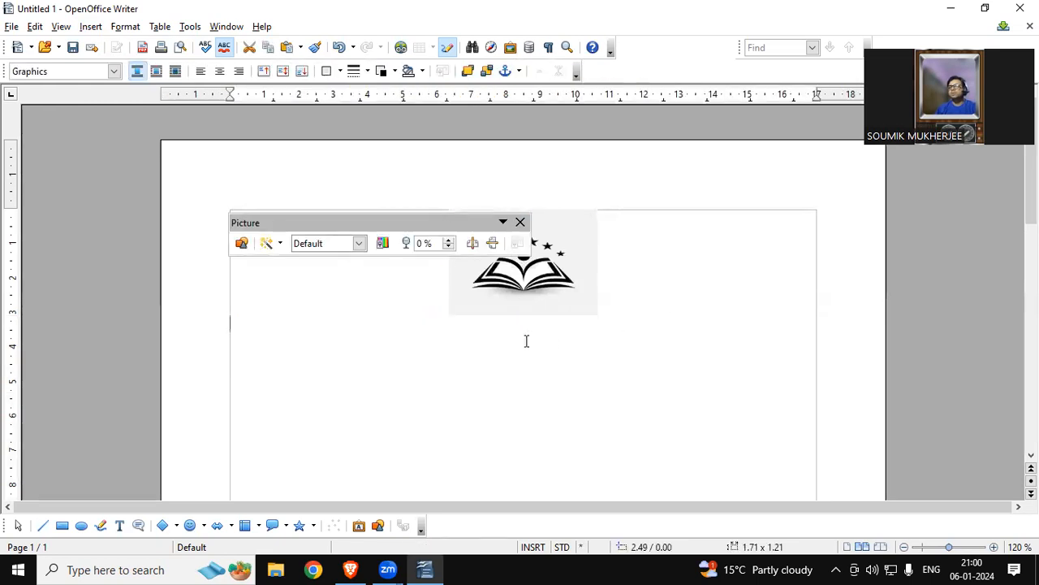
click(522, 312)
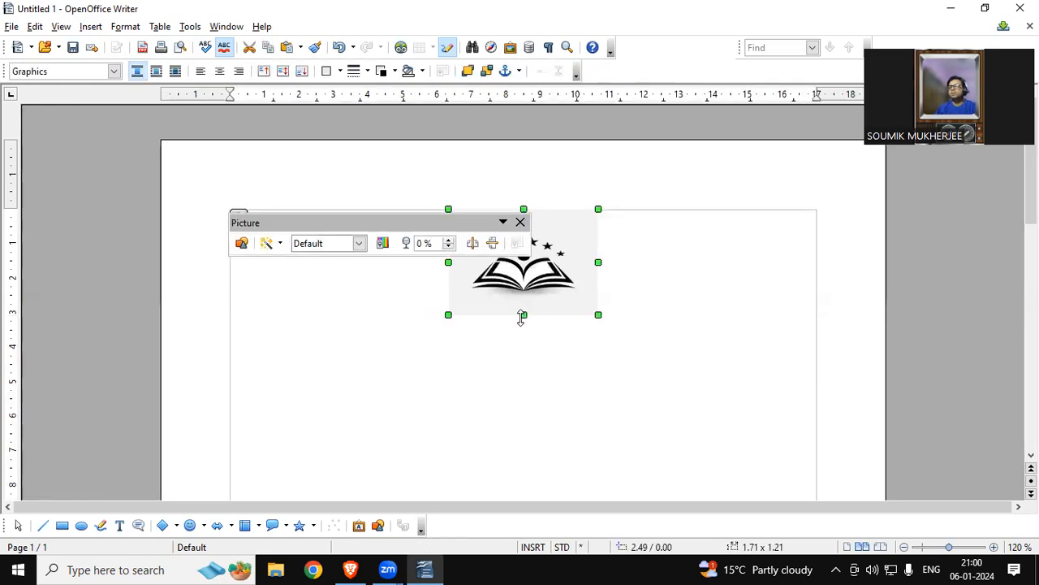
drag(522, 314, 524, 339)
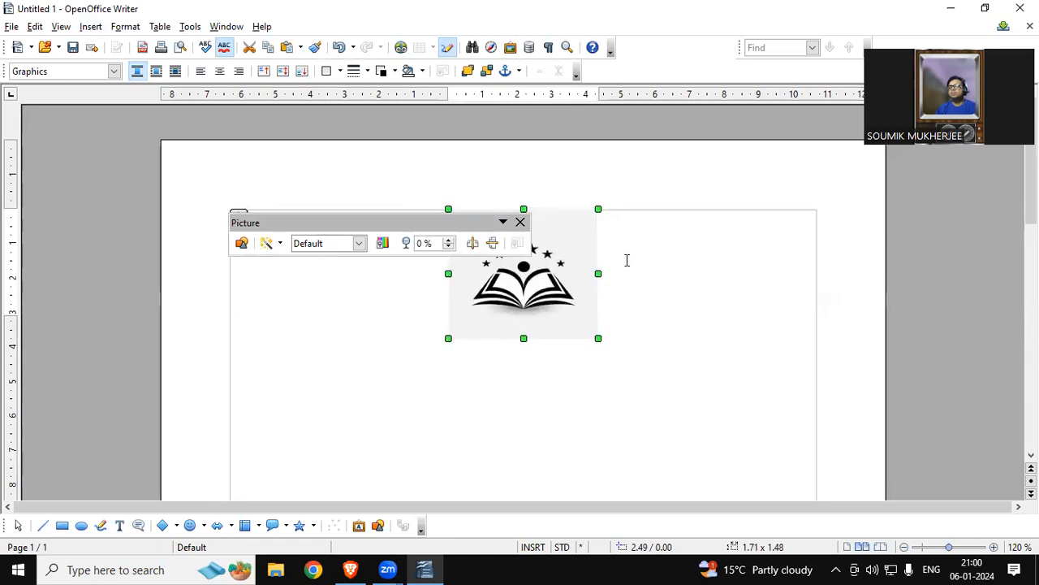
Enter the heading "ABC INTERNATIONAL SCHOOL VARANASI" below the logo and select the whole line
click(649, 375)
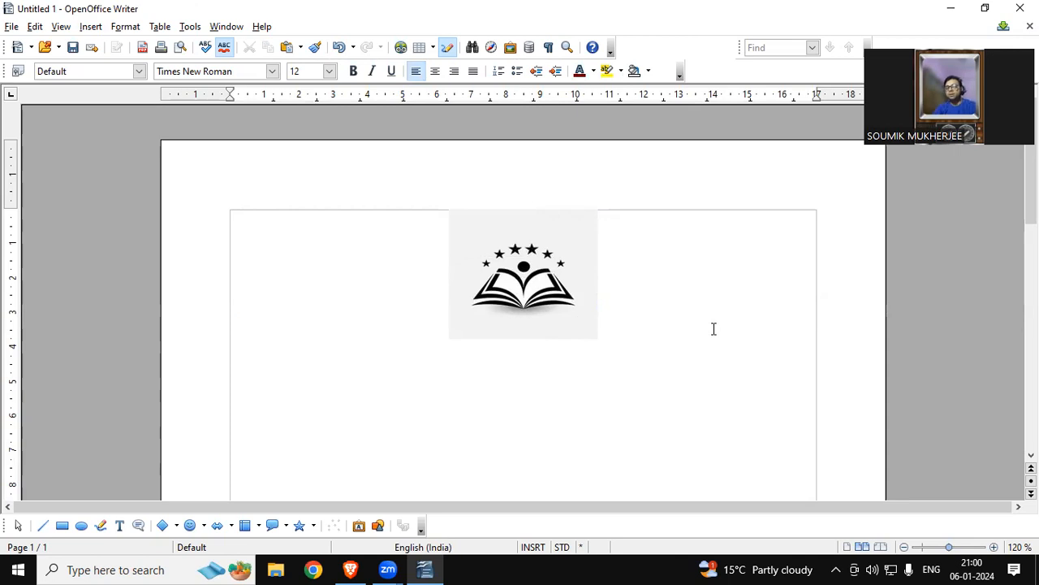
text(ABC)
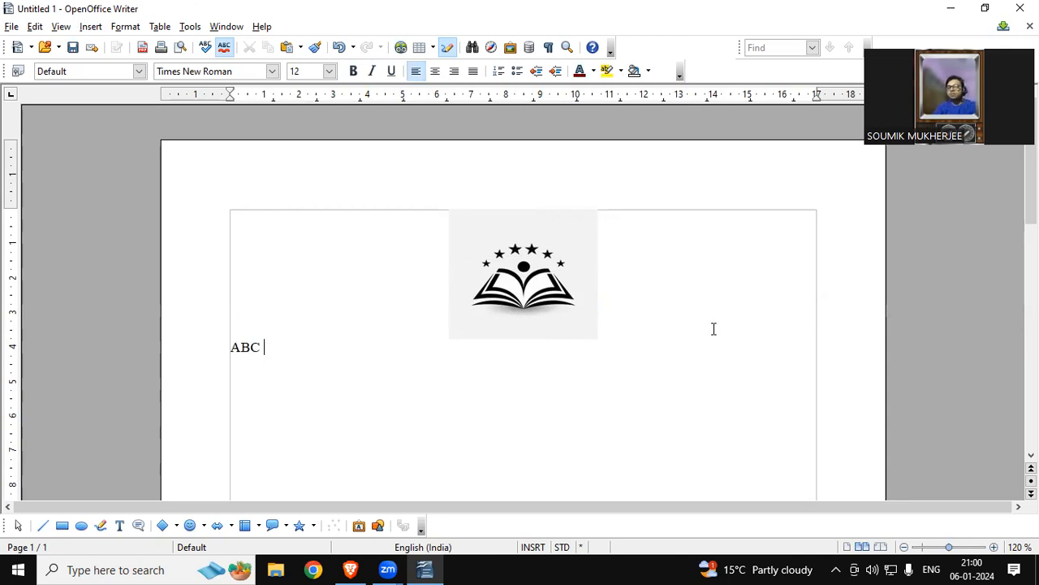
text( INTERNATIONAL SCHOOL VARANAS)
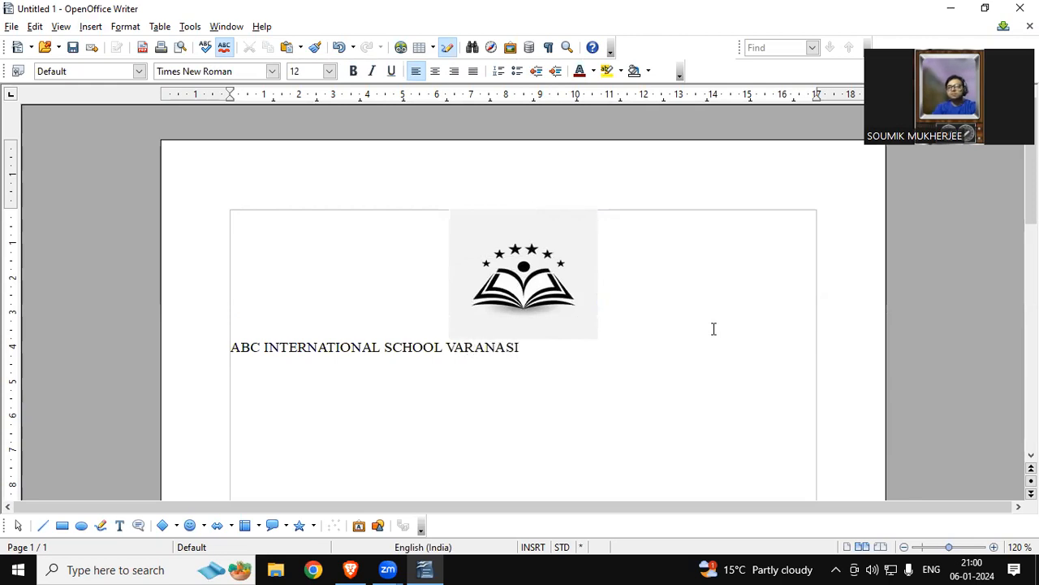
text(I)
key(shift+Home)
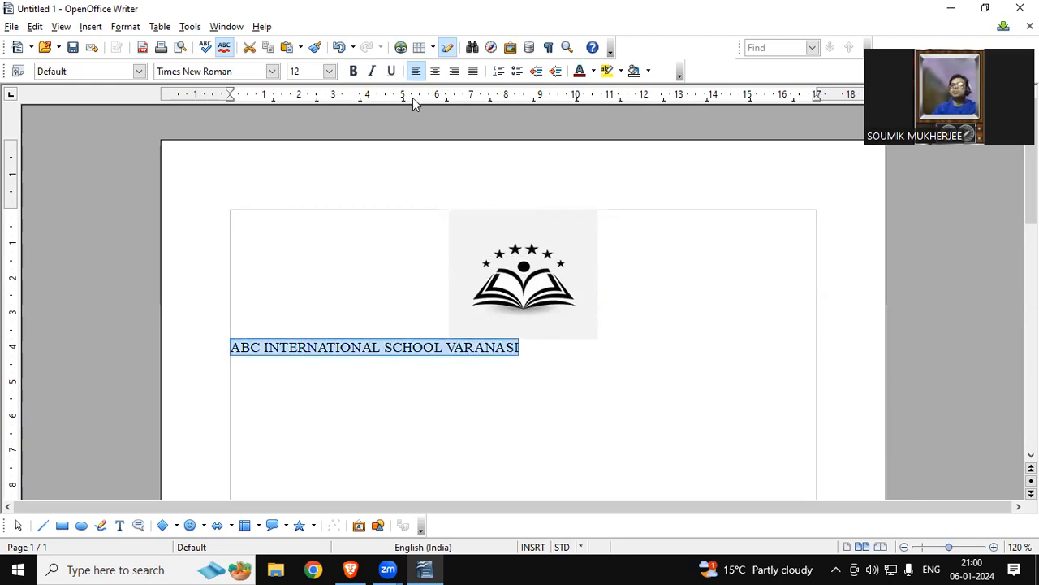
Centre the school heading, make it bold and underlined, and set its font size to 20
click(436, 70)
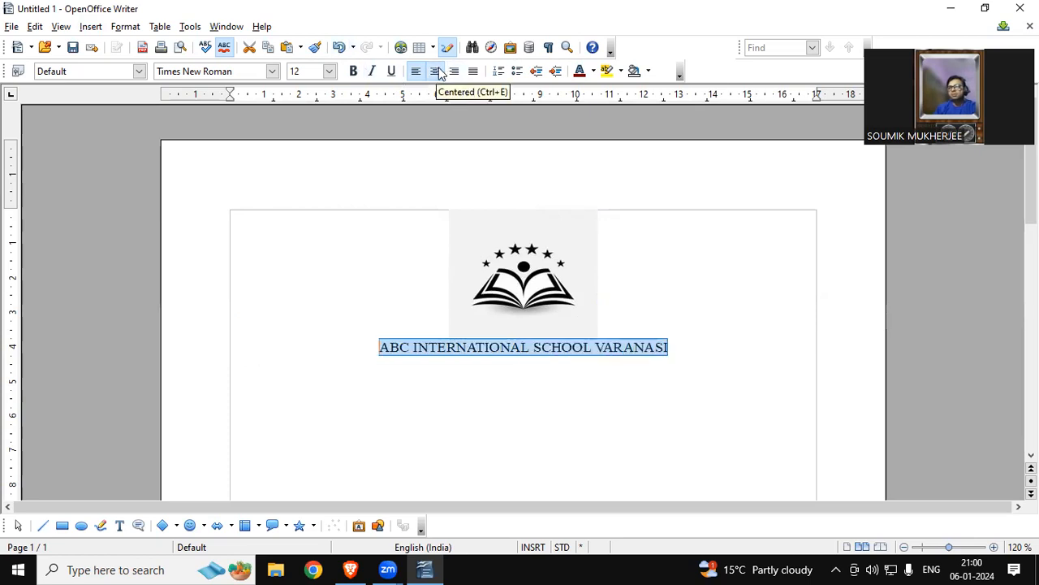
click(353, 70)
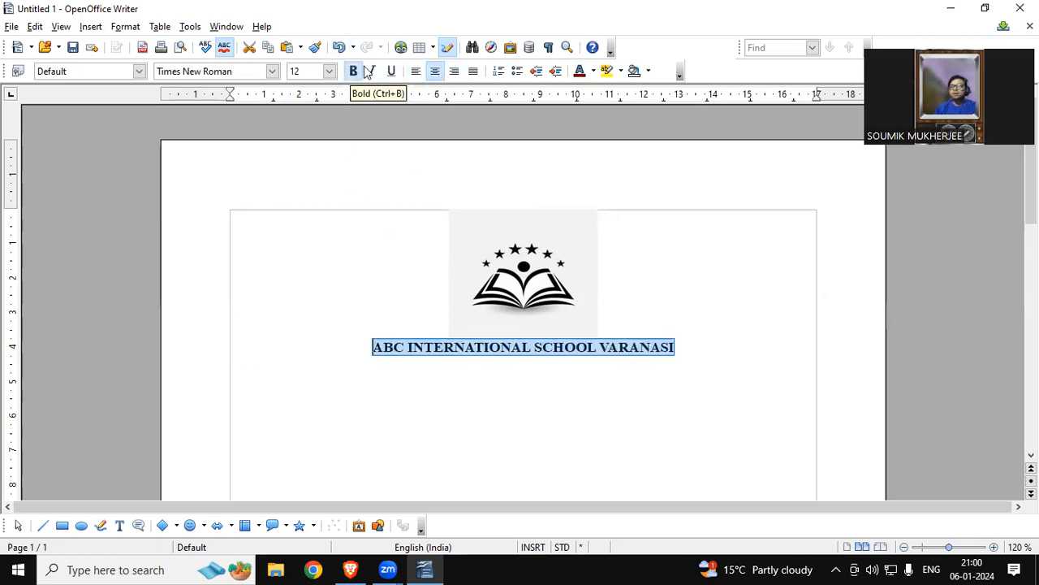
click(390, 72)
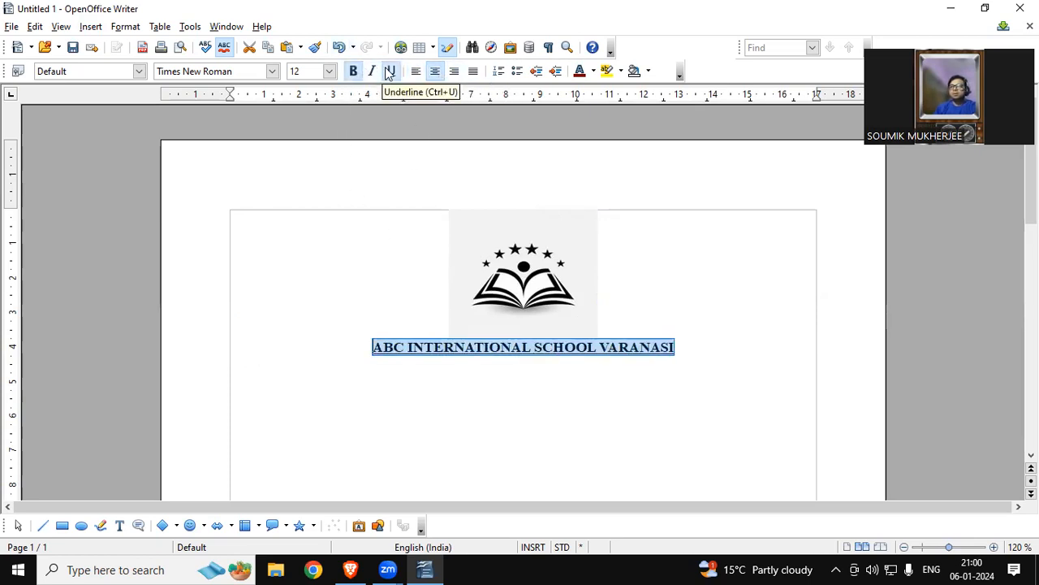
click(329, 72)
click(297, 184)
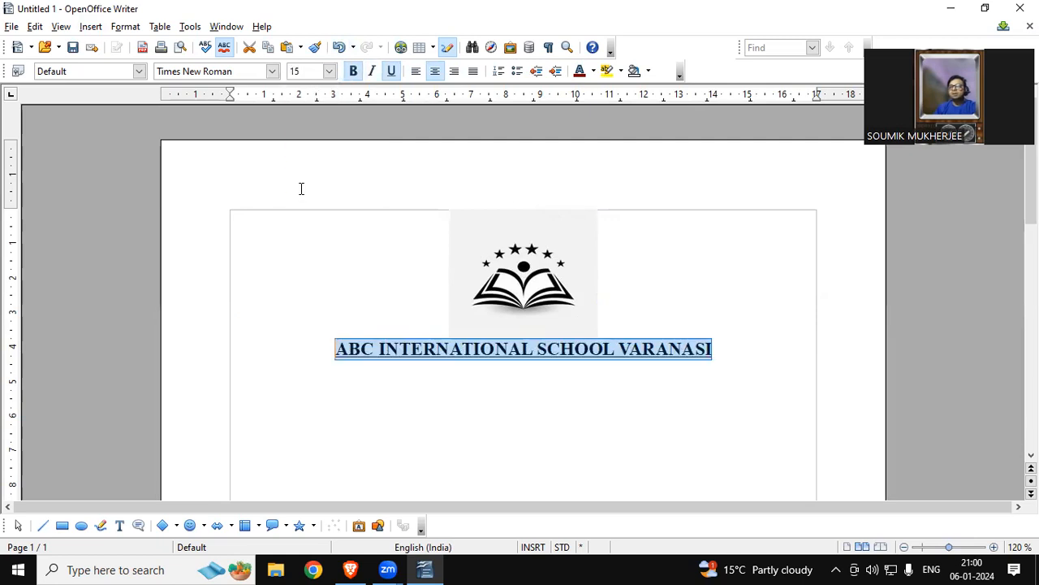
click(329, 71)
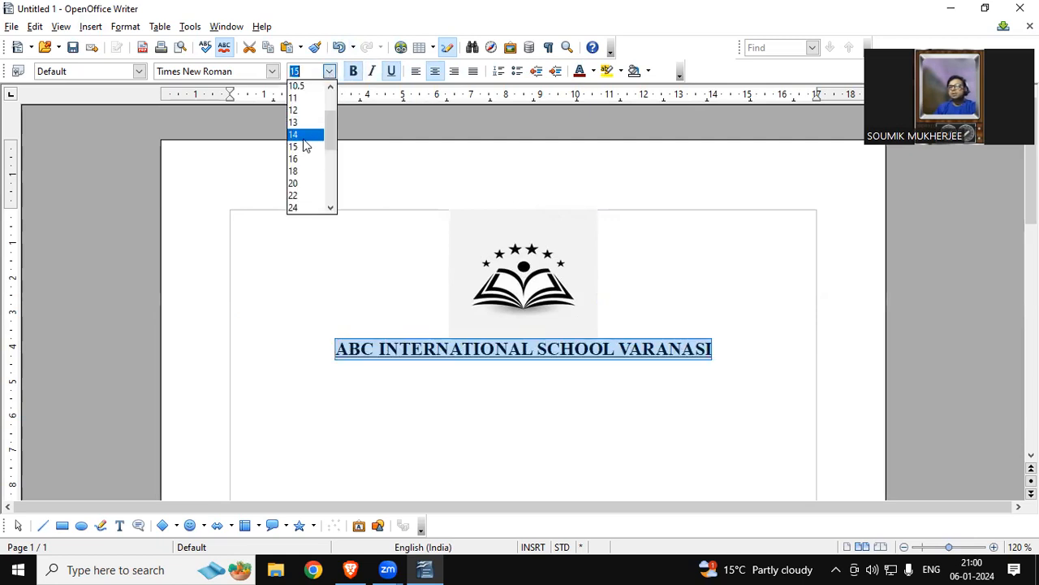
click(299, 184)
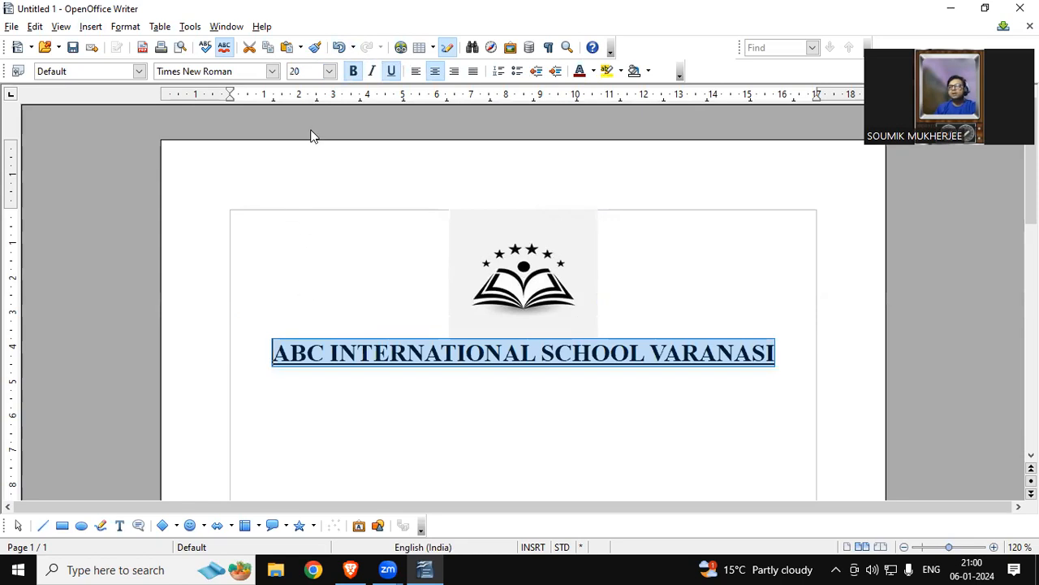
Colour the school heading dark red with a bright green highlight, and add a new line below it
click(580, 70)
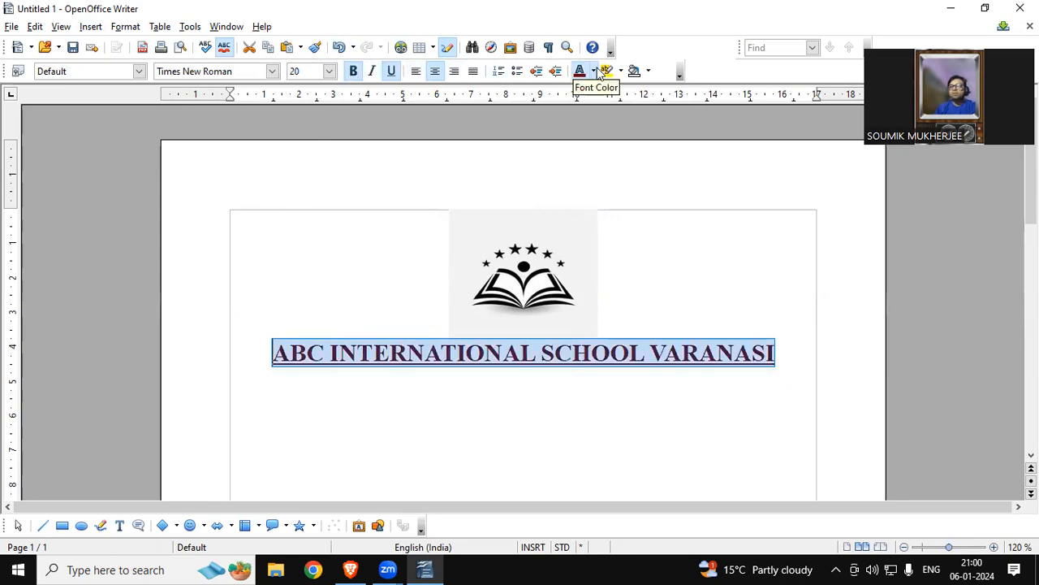
click(620, 72)
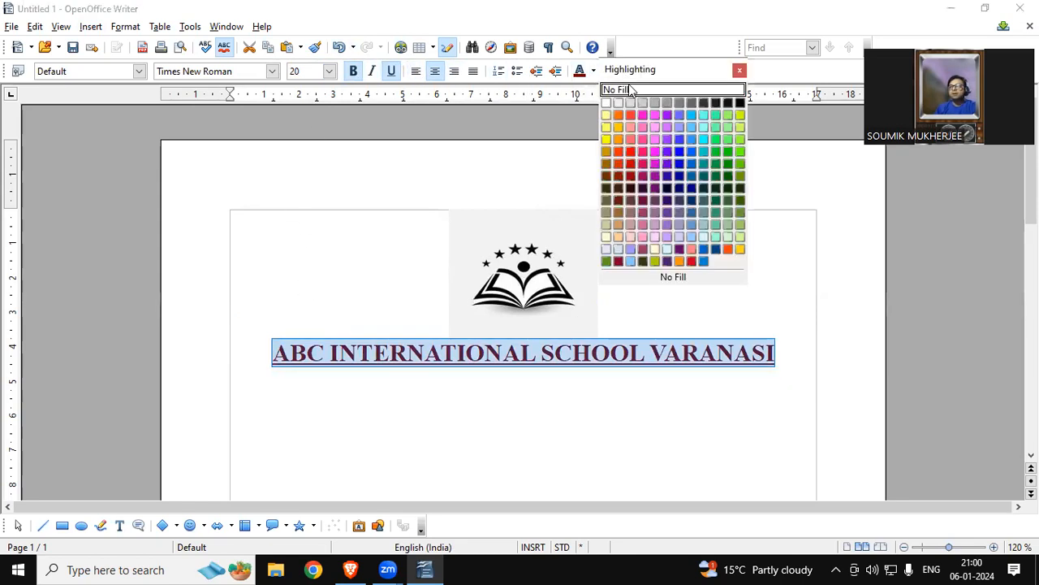
click(739, 151)
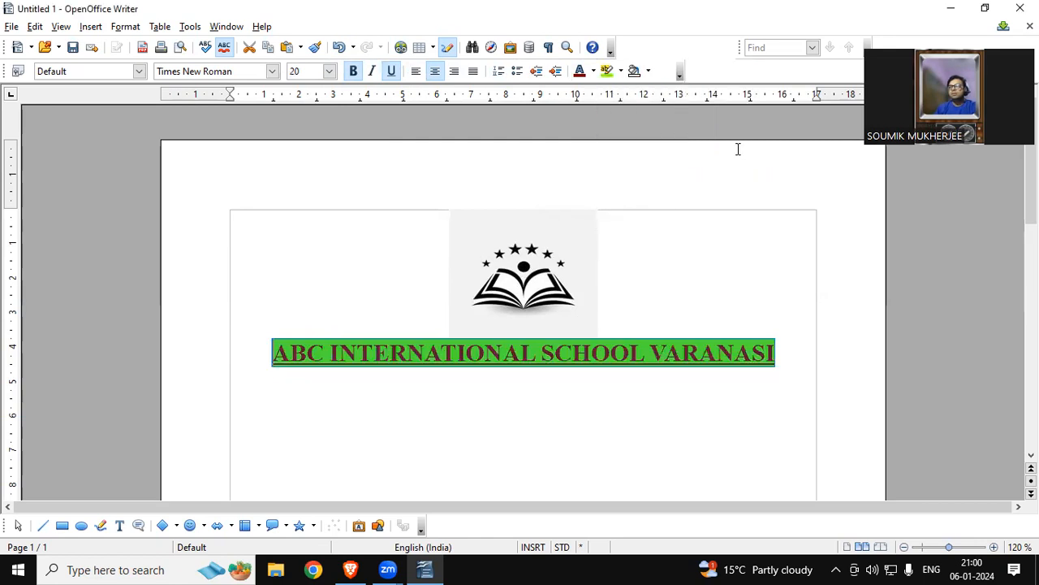
click(685, 293)
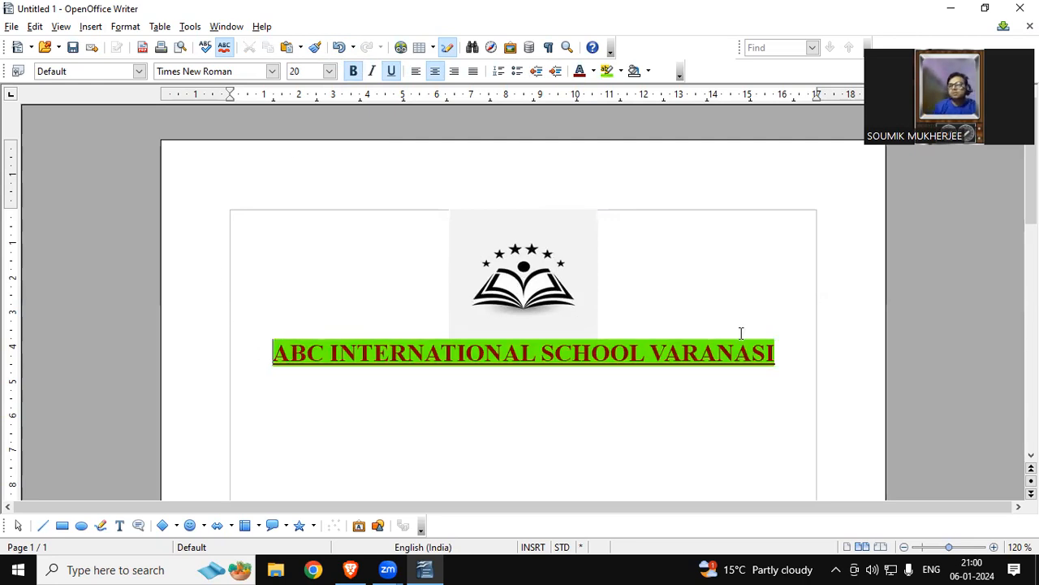
click(780, 353)
key(Return)
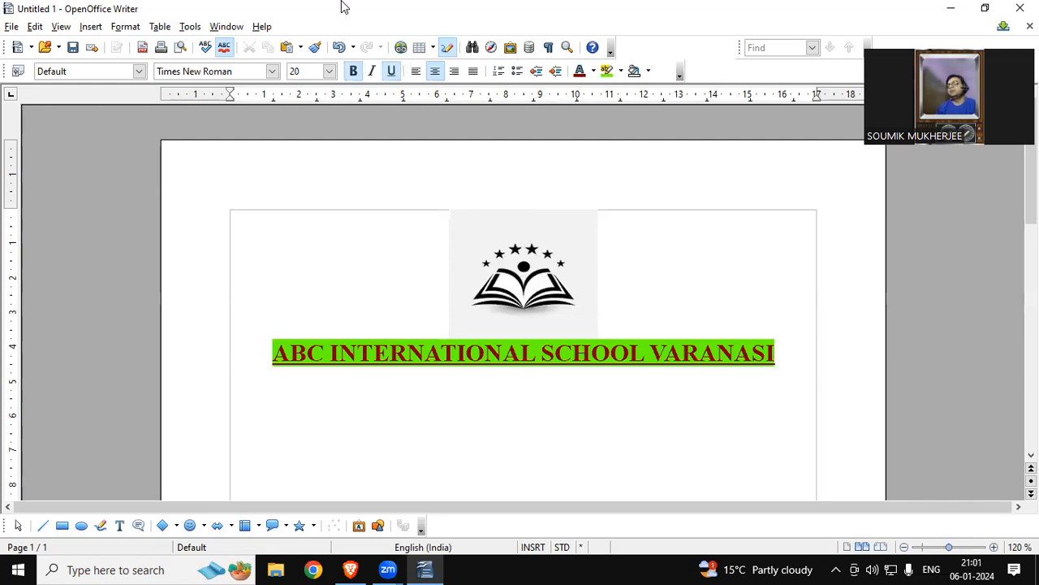
Start saving the letterhead as a document template and name the new template "MY SCHOOL"
click(11, 27)
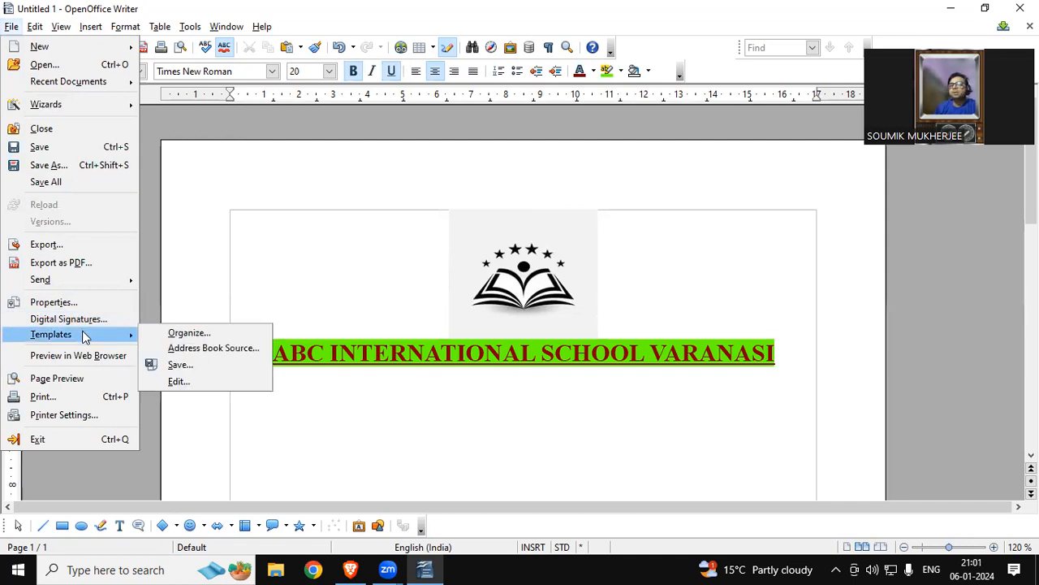
click(179, 365)
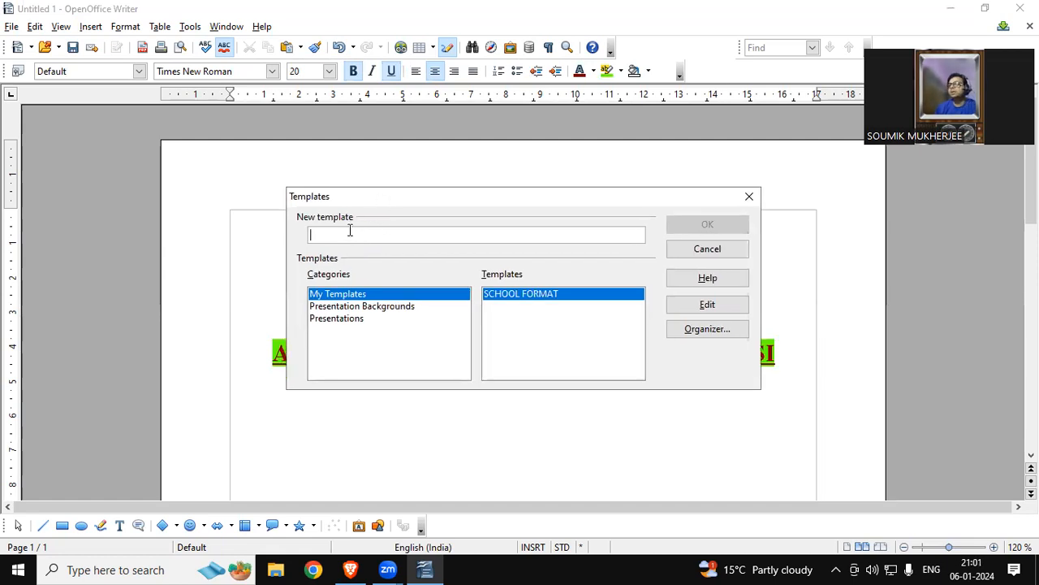
text(M)
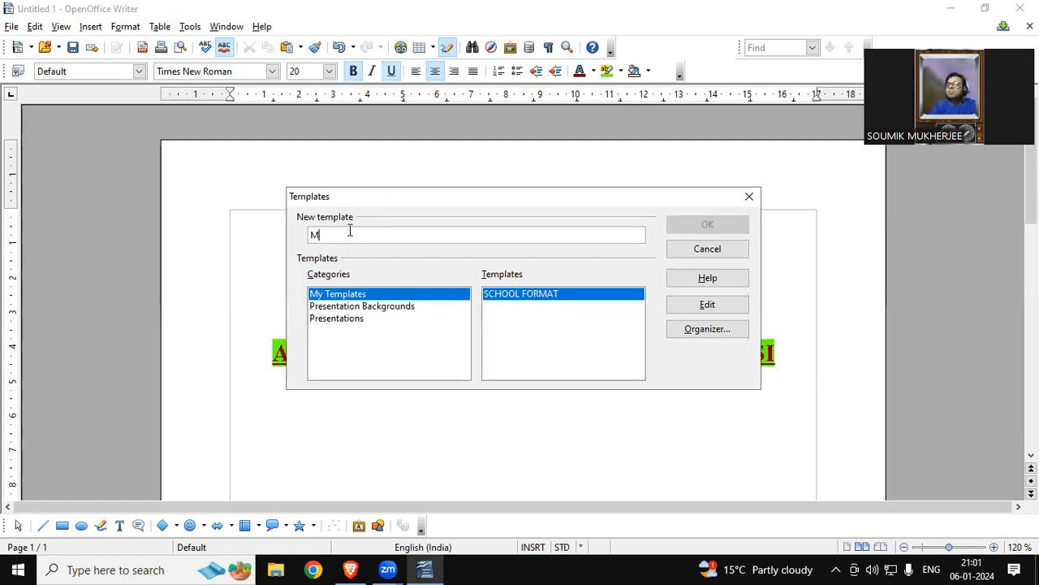
text(Y SCHOOL)
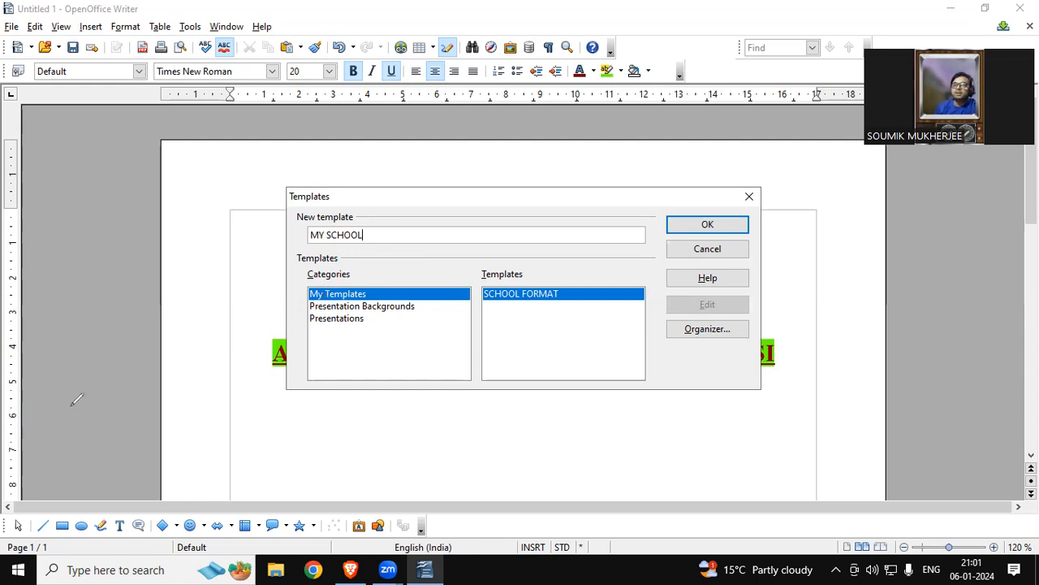
mouse_move(81, 464)
mouse_down()
mouse_move(302, 325)
mouse_move(307, 296)
mouse_up()
drag(200, 496, 312, 307)
mouse_move(351, 493)
mouse_down()
mouse_move(326, 392)
mouse_move(329, 324)
mouse_up()
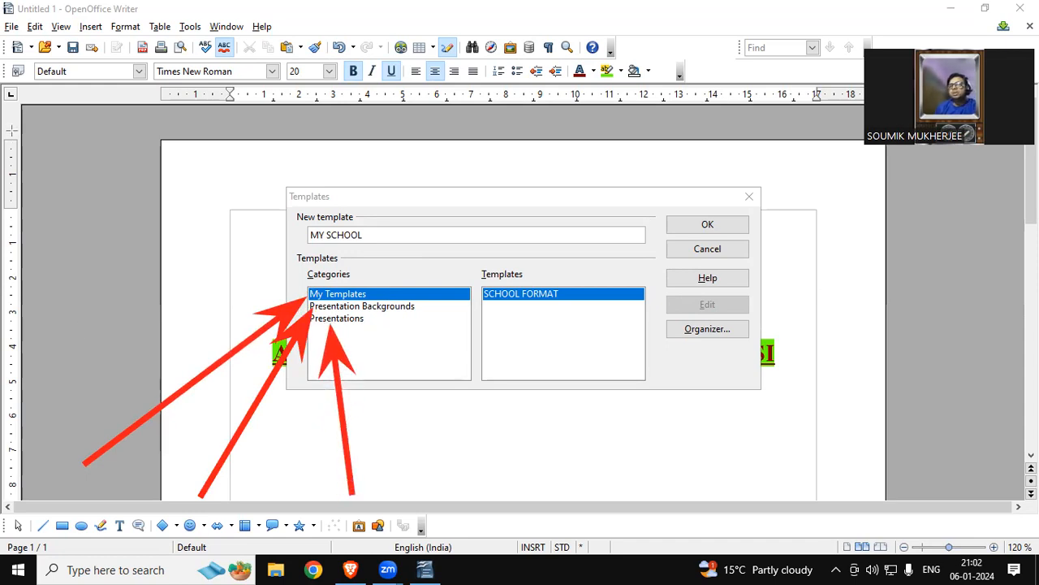
click(77, 385)
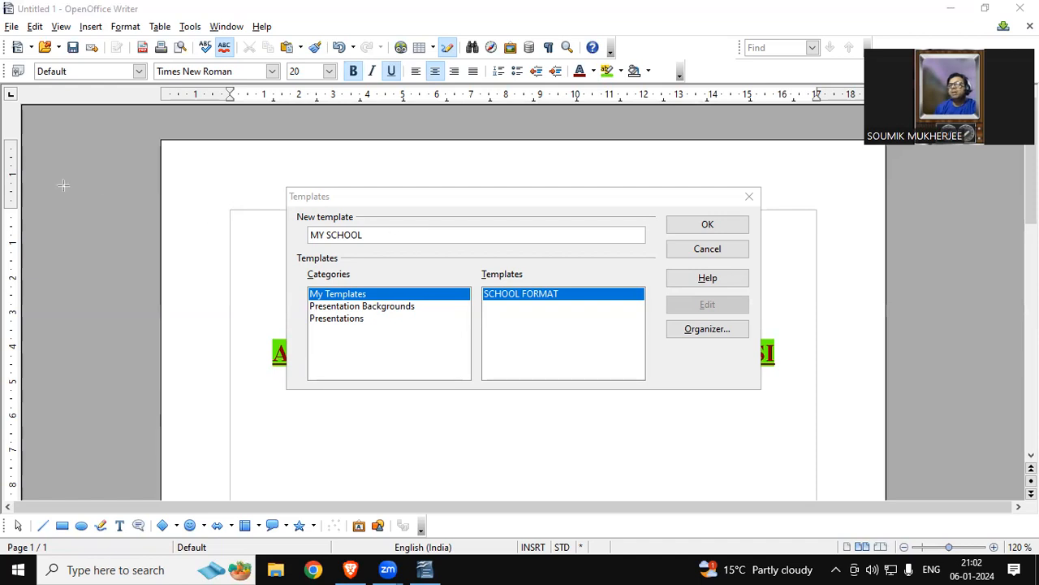
Store the MY SCHOOL template in the My Templates category and close the untitled document without saving it
click(373, 235)
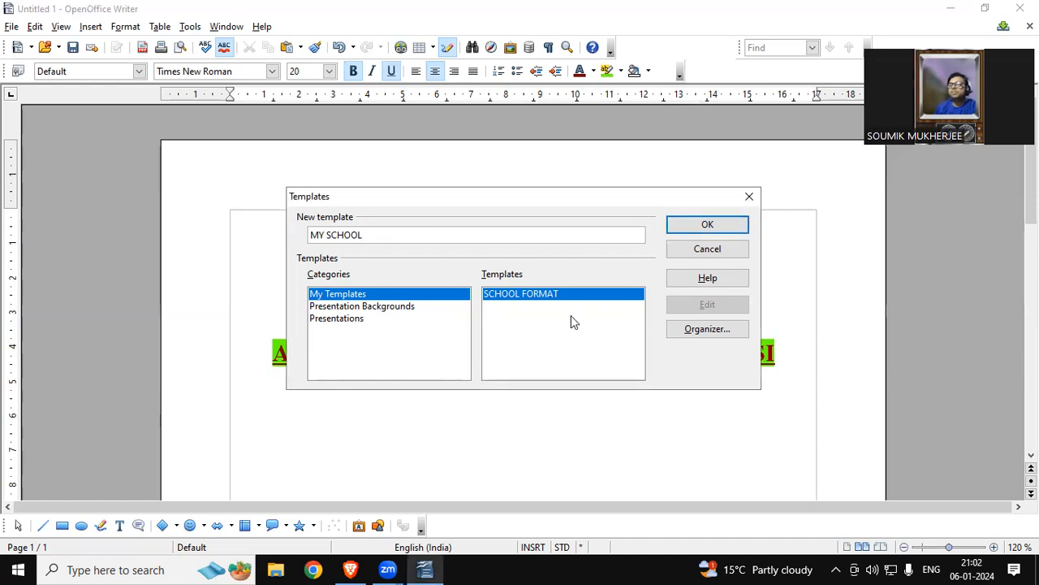
click(718, 230)
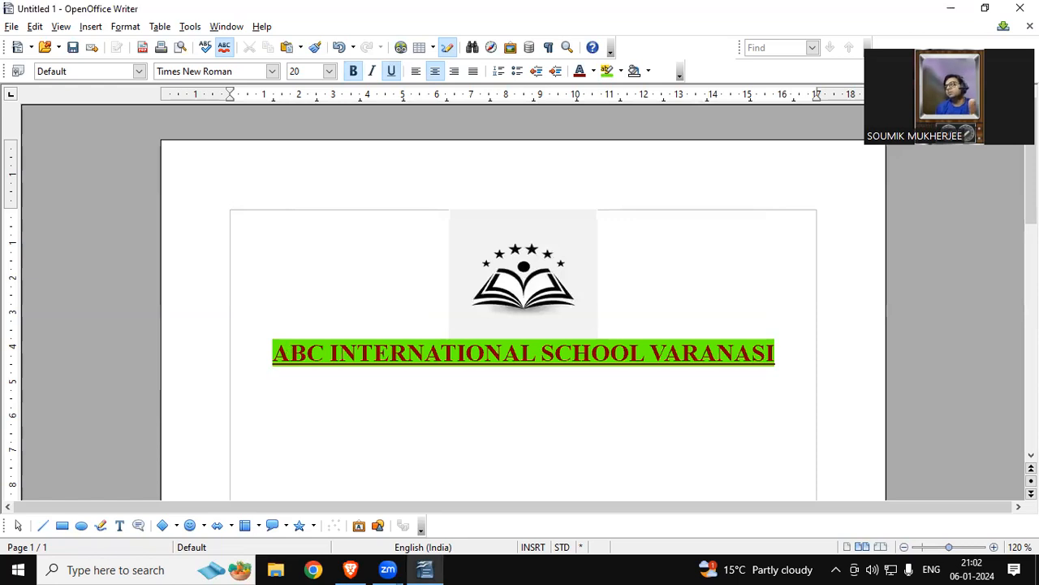
click(1020, 7)
click(512, 305)
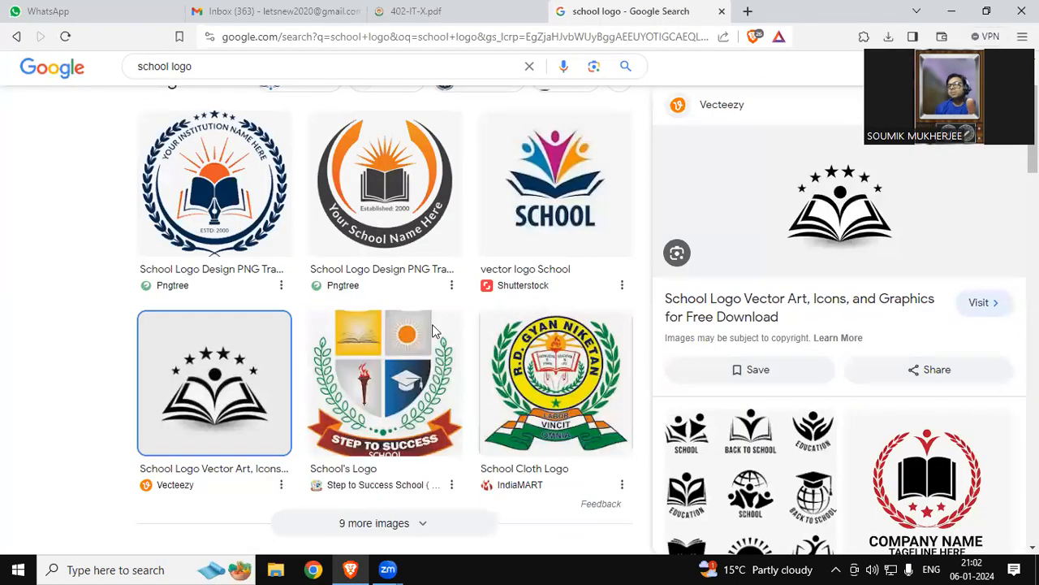
Relaunch OpenOffice Writer and open the Templates and Documents dialog for a new document
click(122, 569)
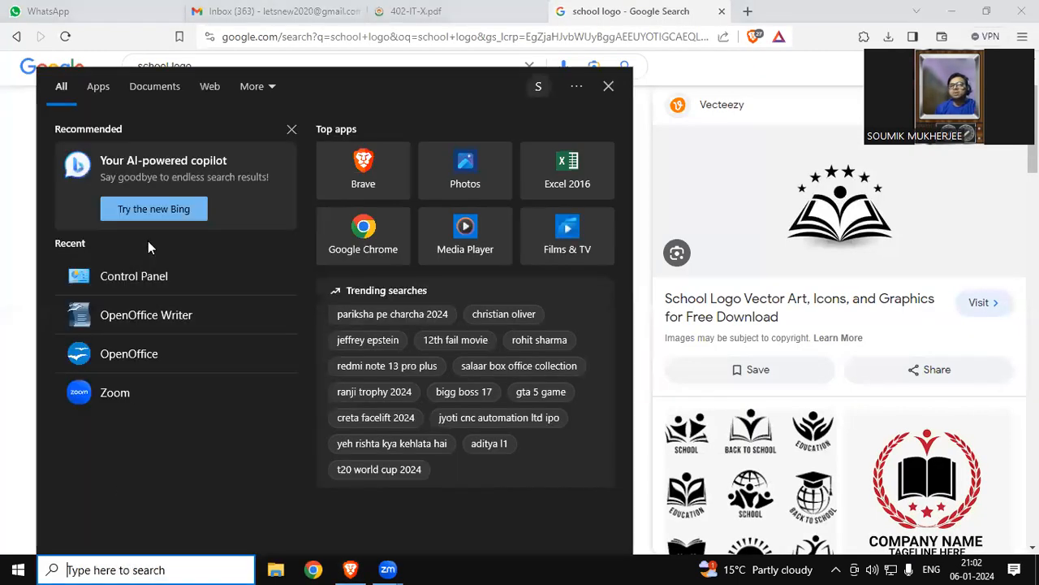
click(133, 319)
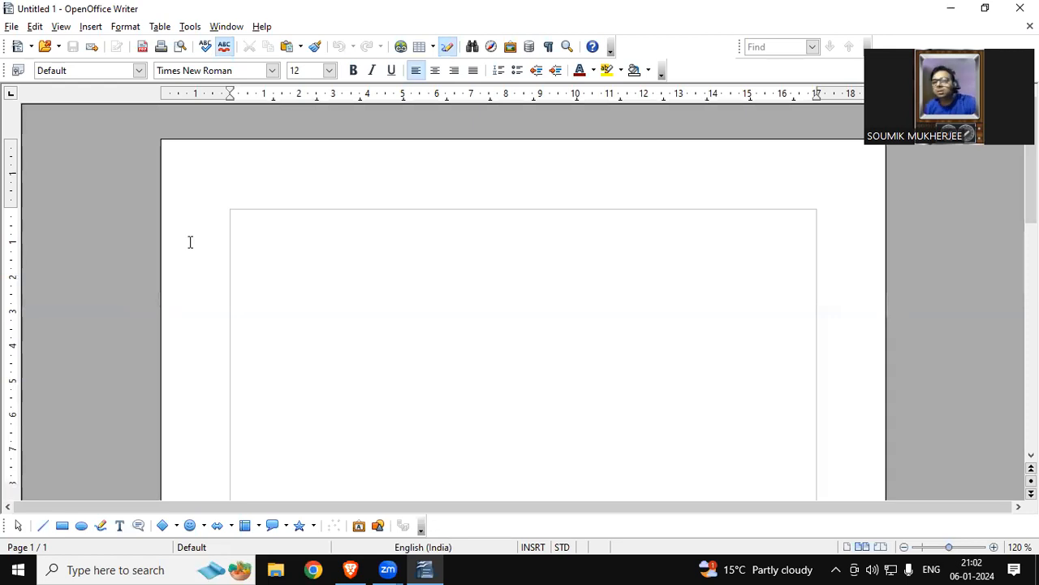
click(11, 27)
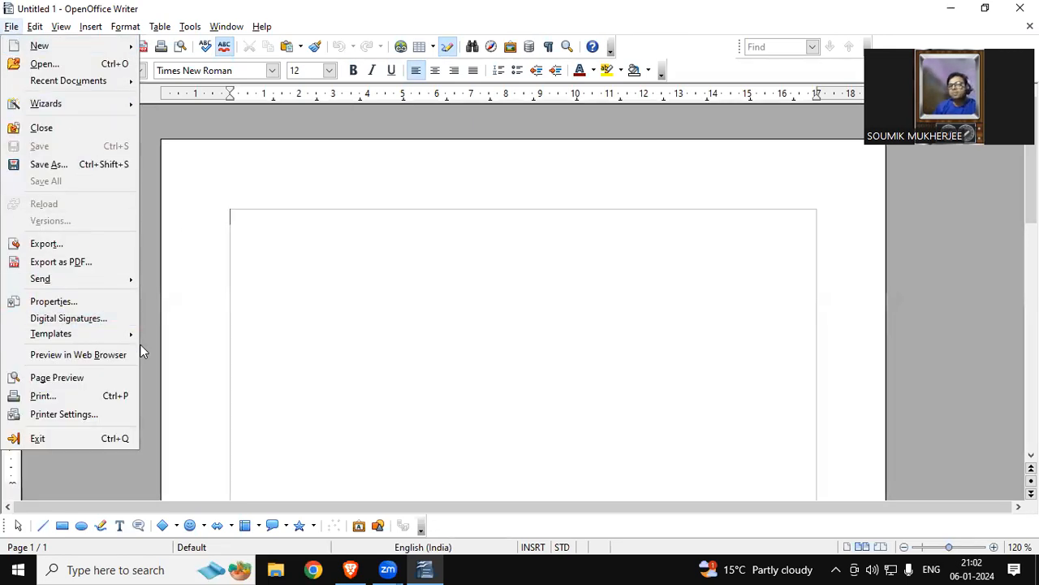
mouse_move(128, 344)
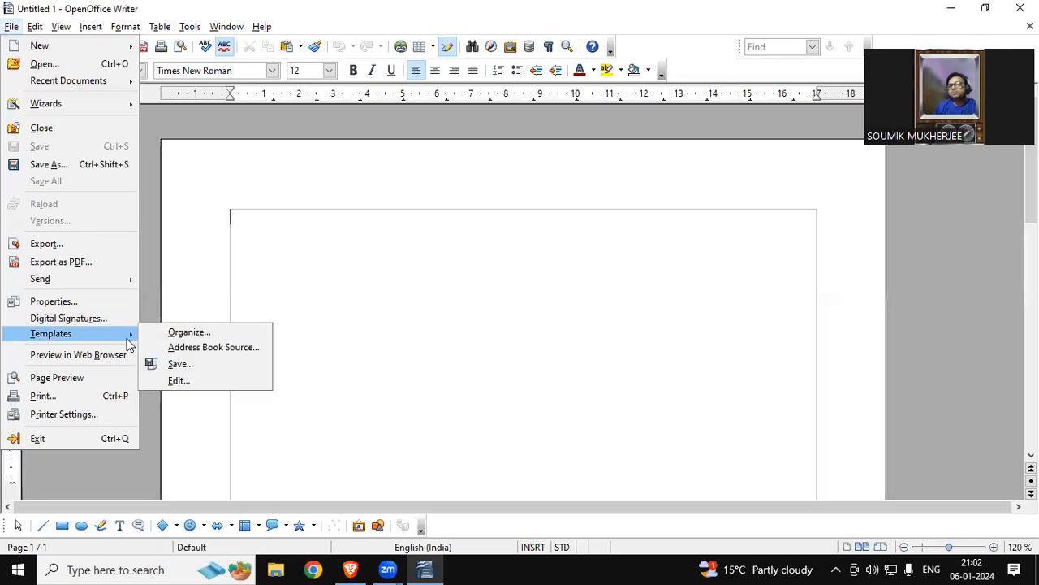
mouse_move(88, 52)
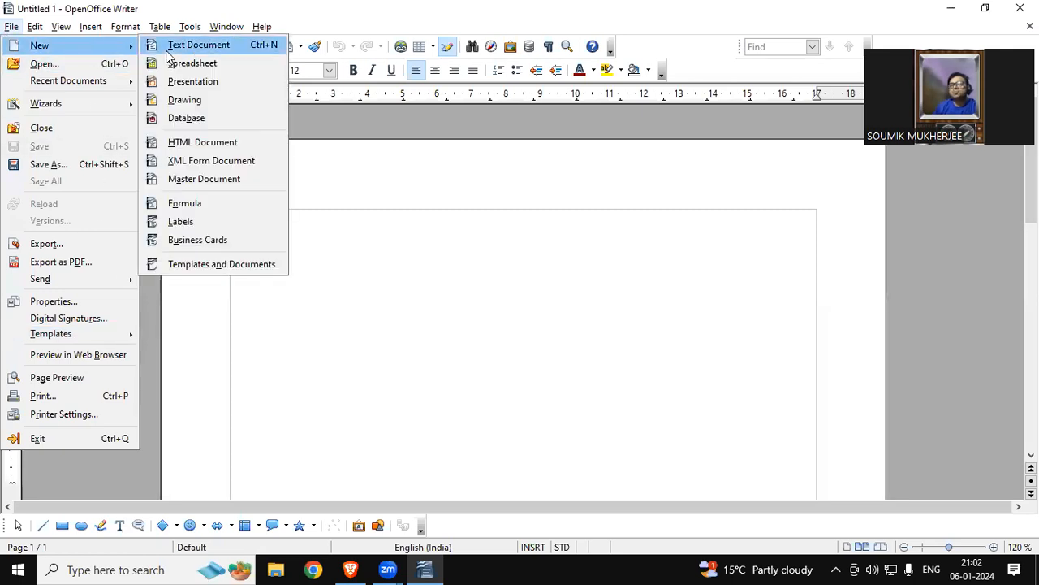
click(220, 266)
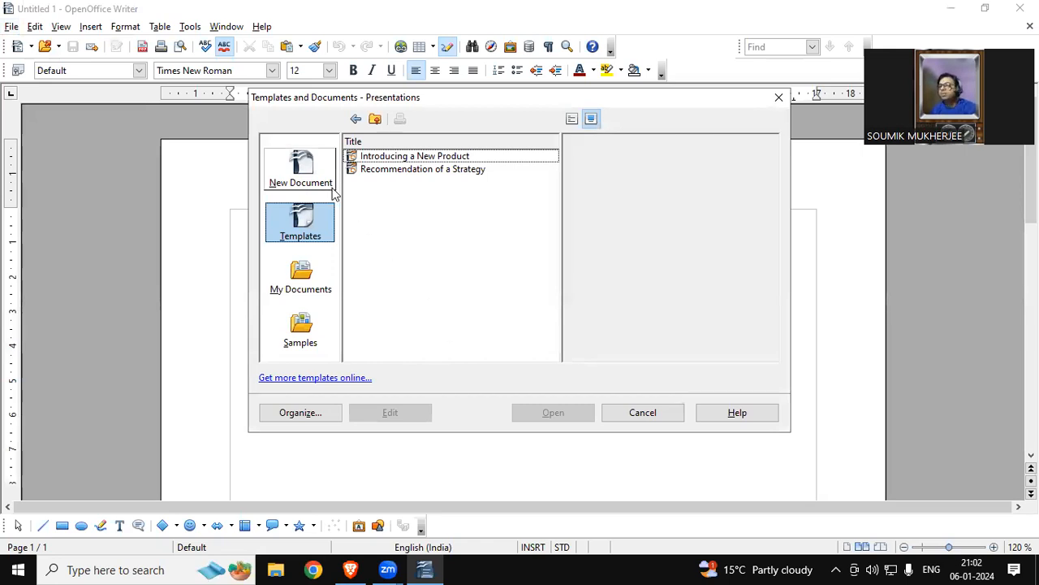
Preview the SCHOOL FORMAT and MY SCHOOL templates in My Templates and create a new document from MY SCHOOL
click(288, 230)
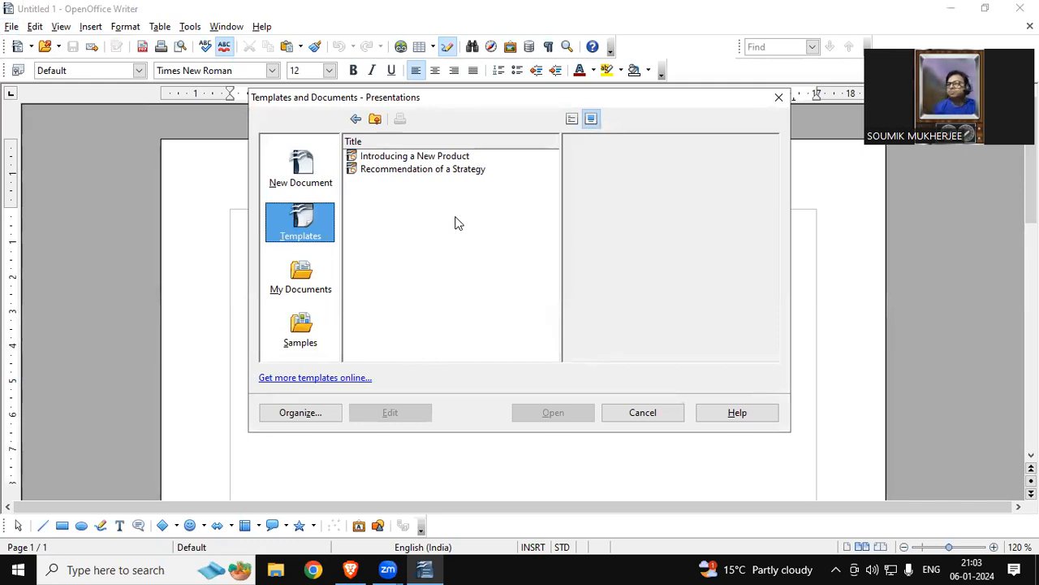
click(355, 121)
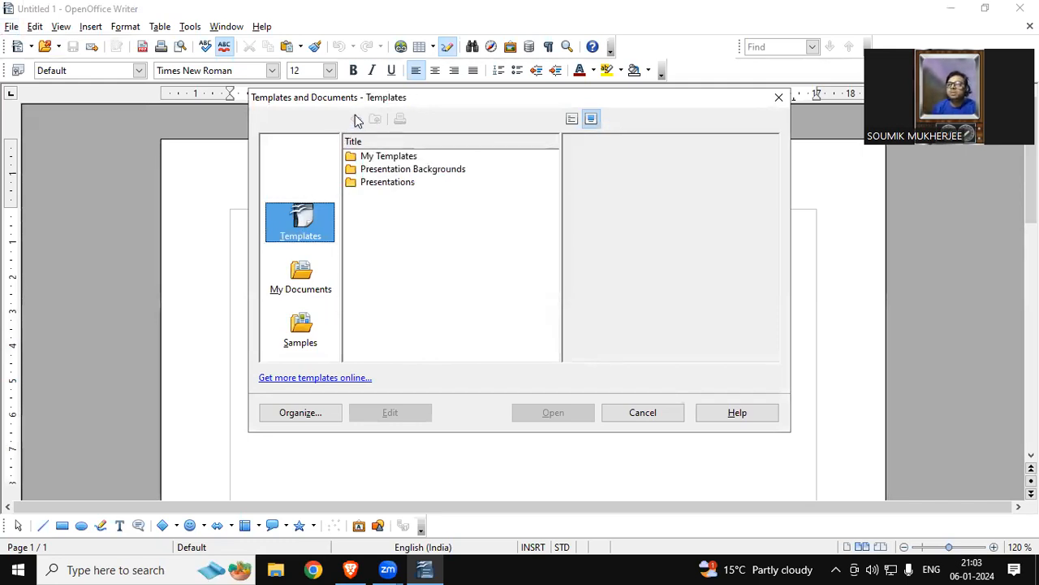
double_click(391, 156)
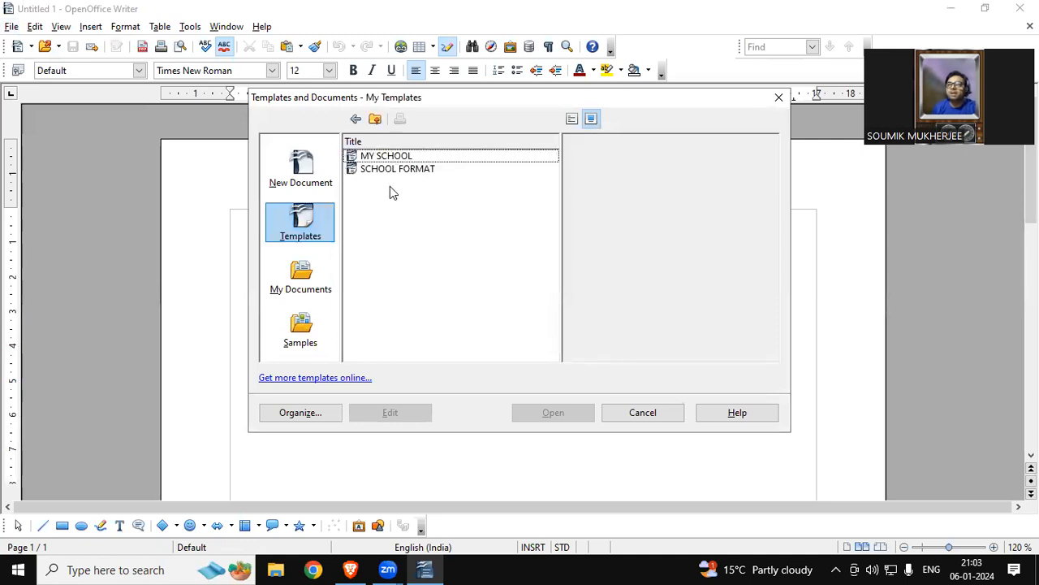
click(392, 168)
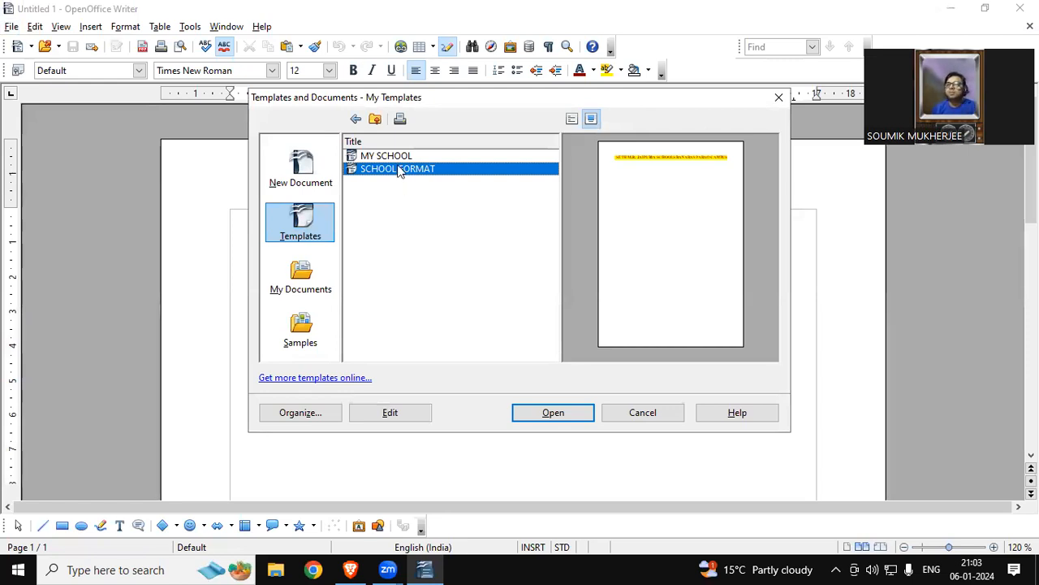
click(391, 155)
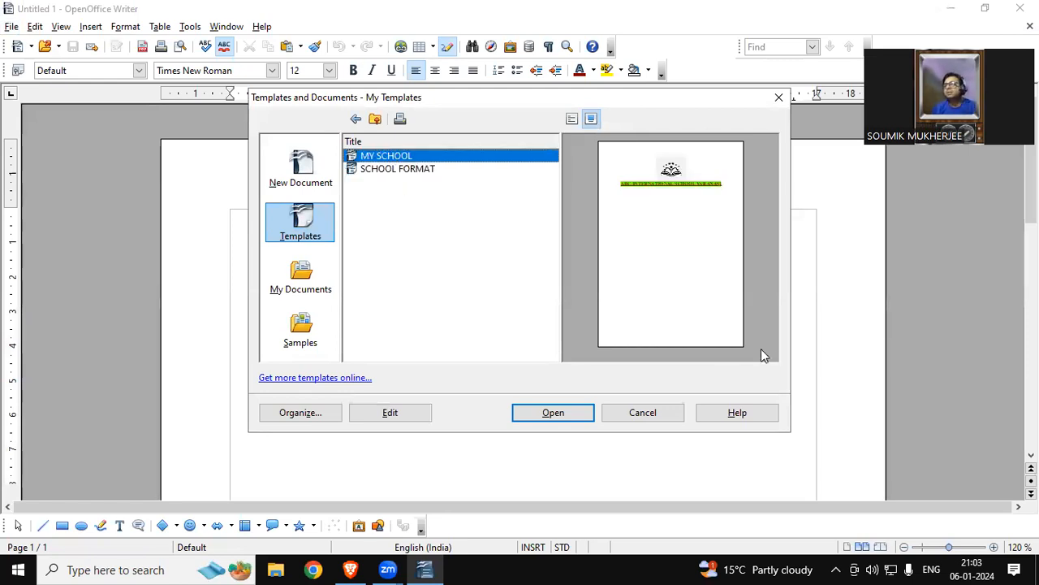
click(550, 415)
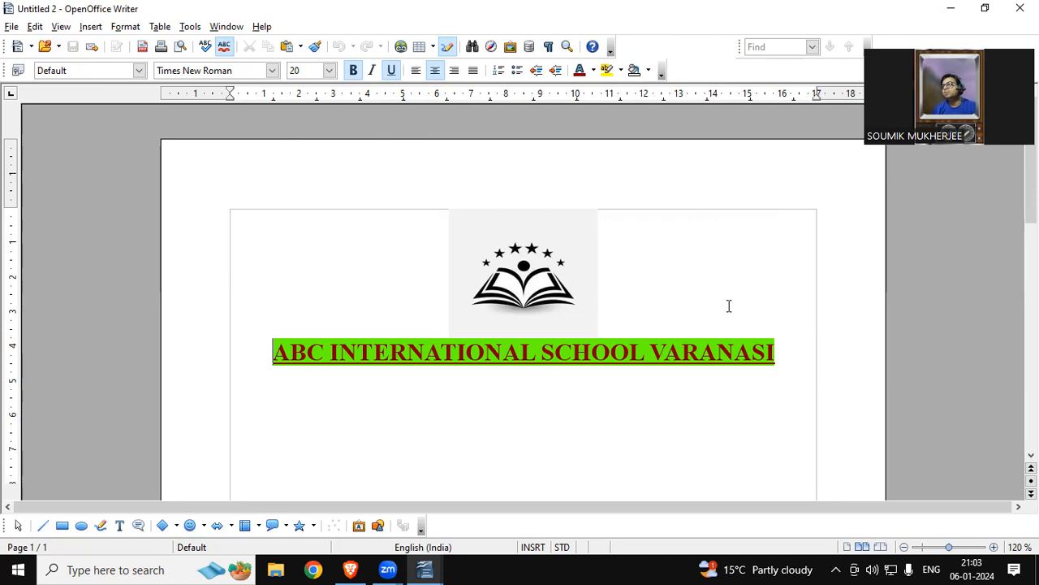
Clear the inherited formatting on the line below the school heading and enter "F" there
scroll(726, 306, down, 3)
click(275, 342)
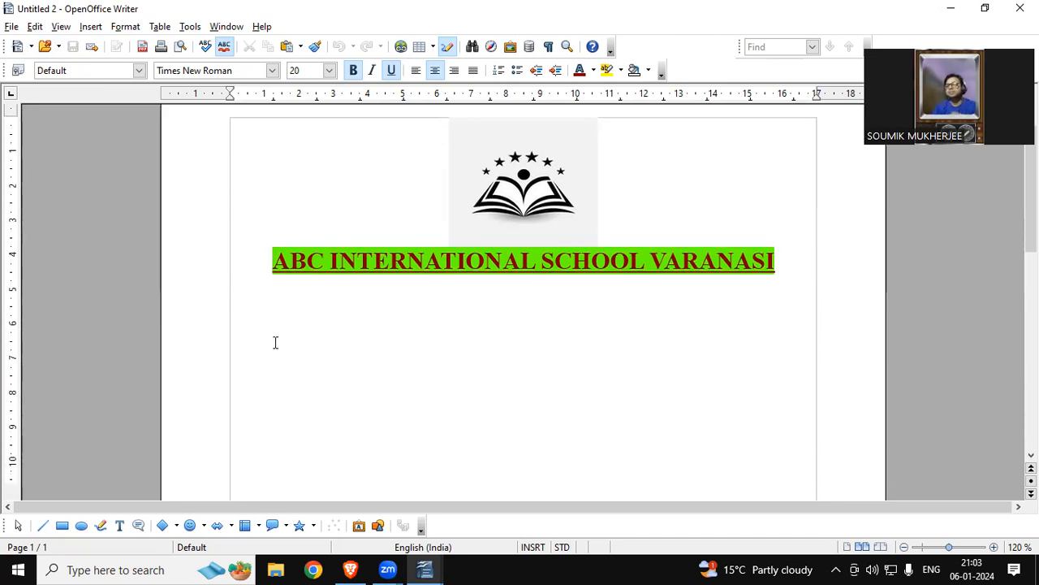
click(138, 71)
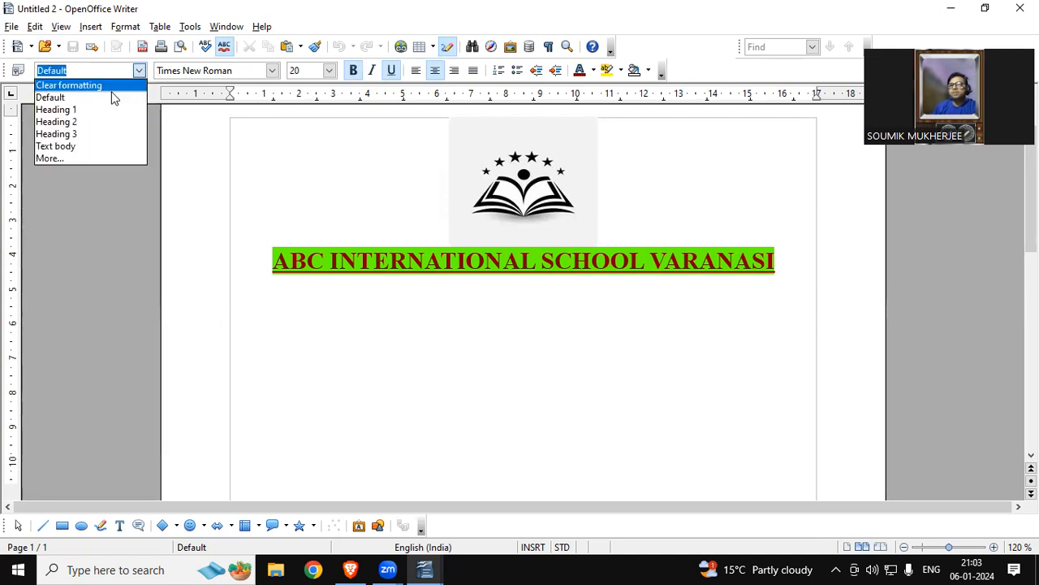
click(111, 92)
text(F )
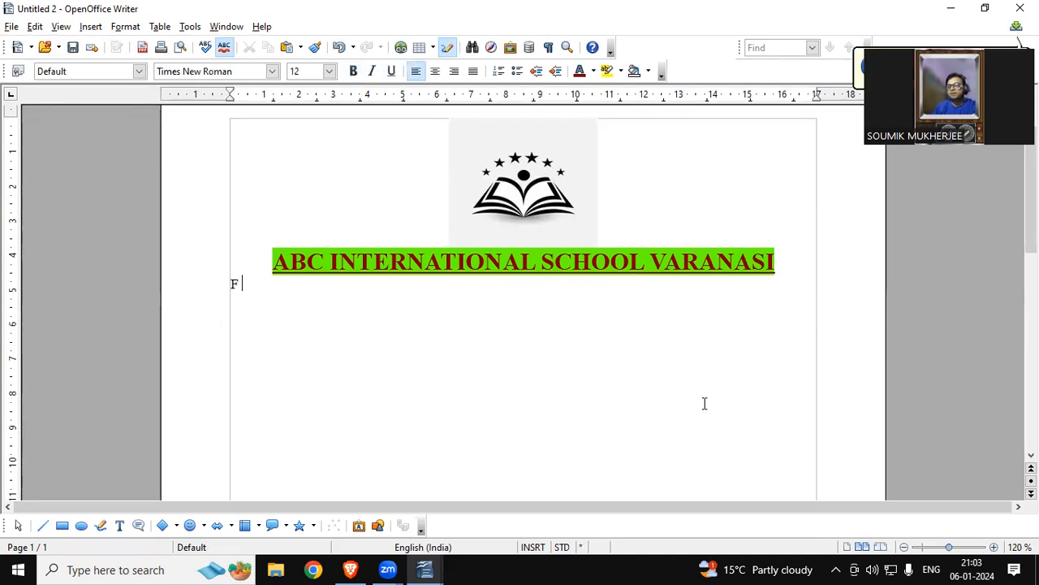
Fill the lines below the school heading with placeholder text, beginning with "LKDJFL DFLKDJ FLDF", and select all of those lines
text(LKDJFL DFLKDJ FLDF)
key(Return)
text(DF)
key(Return)
text(D FDF)
key(Return)
text(FD DFD FKJDLF DLKF DF)
key(Return)
text(D FD)
key(Return)
text(FD  fd)
key(Return)
text(f d)
key(Return)
text(fd fd)
key(Return)
text(fdf df d)
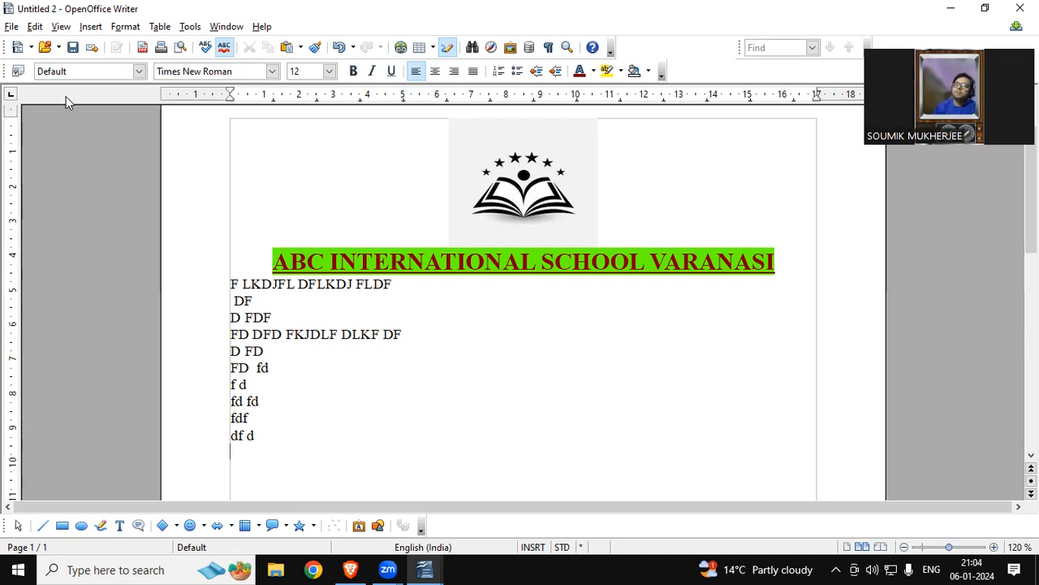
drag(277, 451, 199, 290)
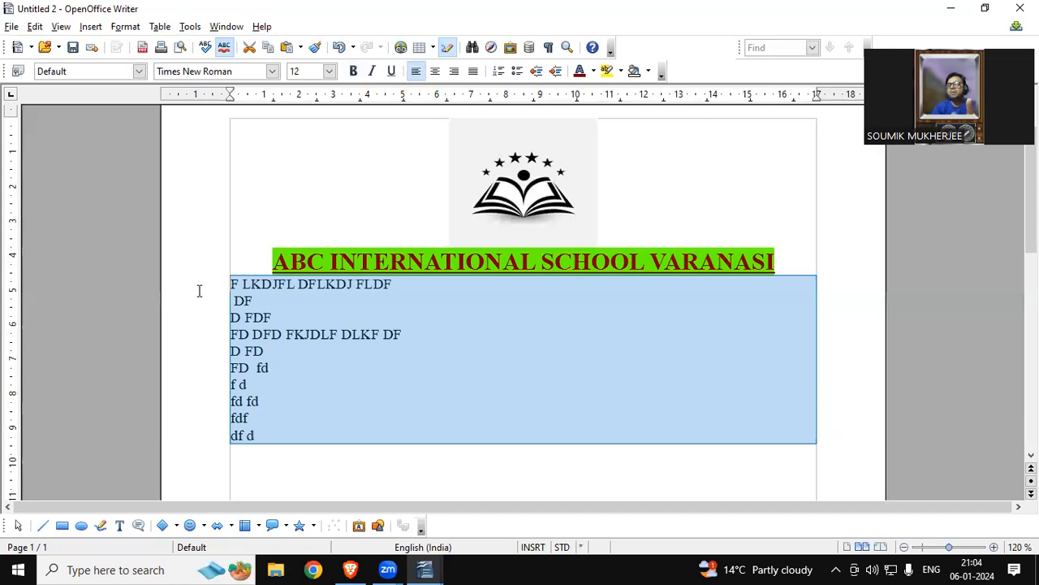
Save the document to the Desktop as "question paper 1" in ODF Text Document format
click(12, 27)
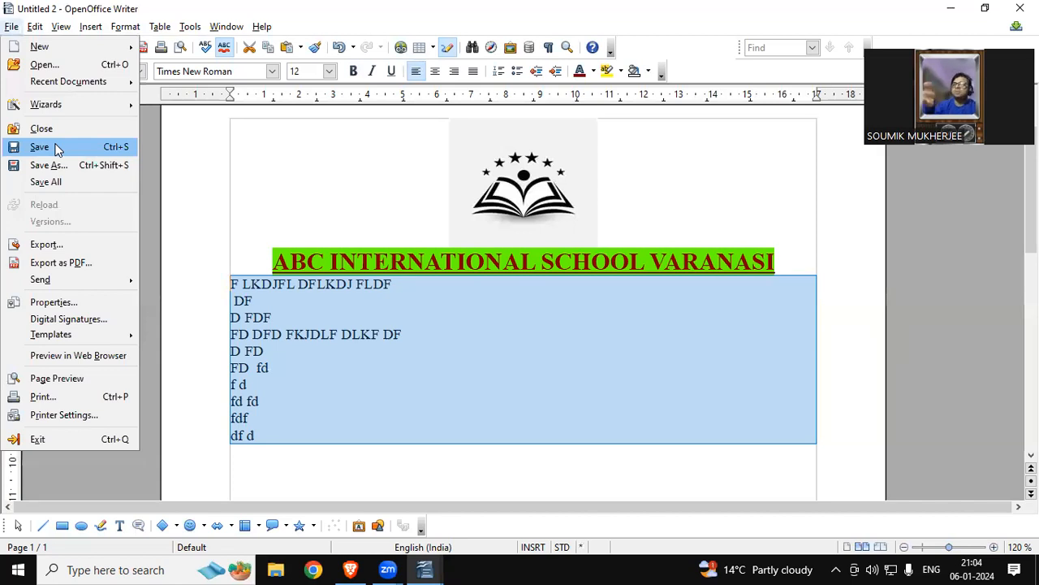
click(84, 145)
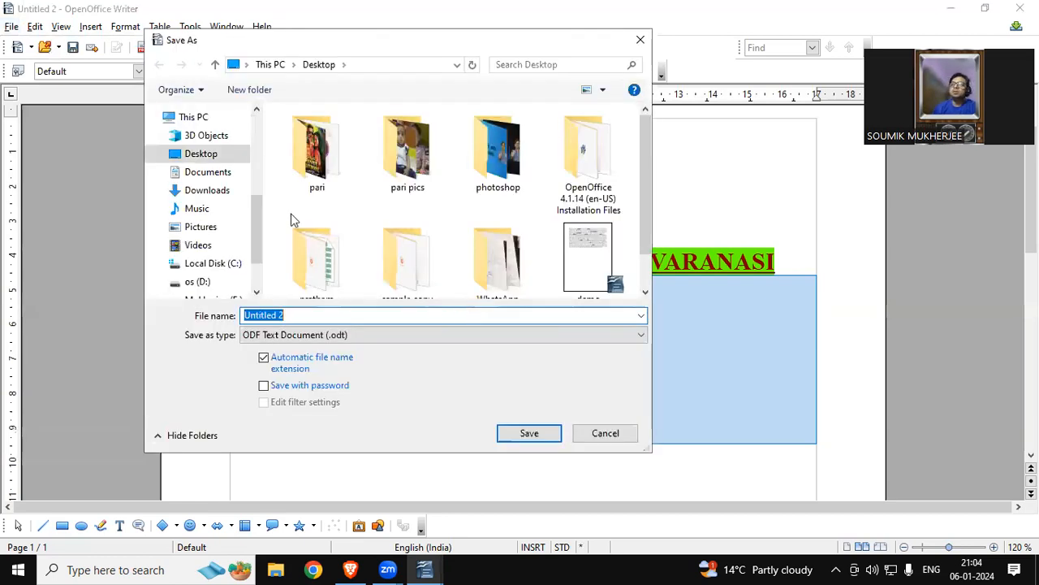
click(201, 153)
click(293, 314)
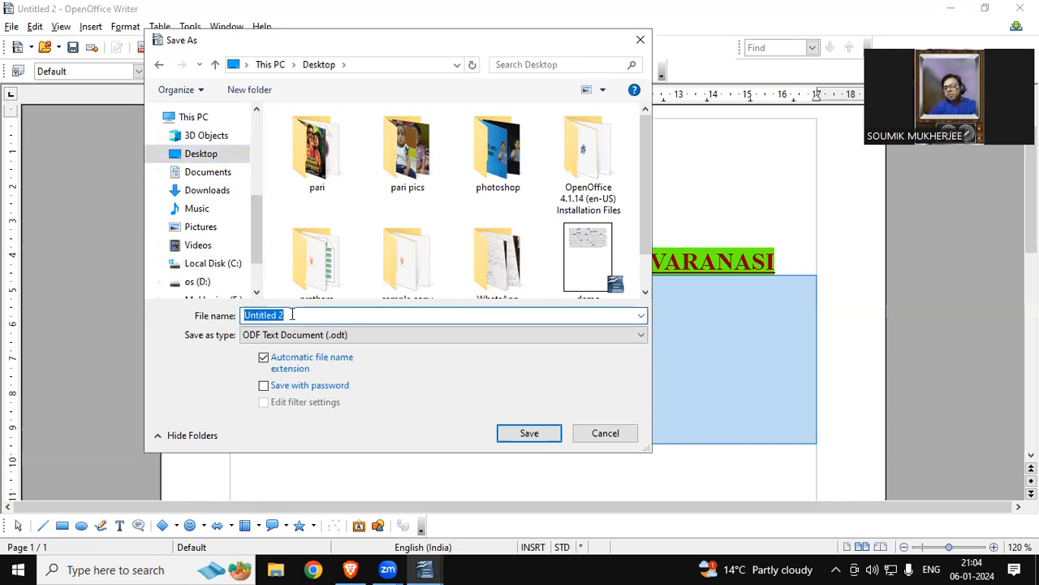
text(ques)
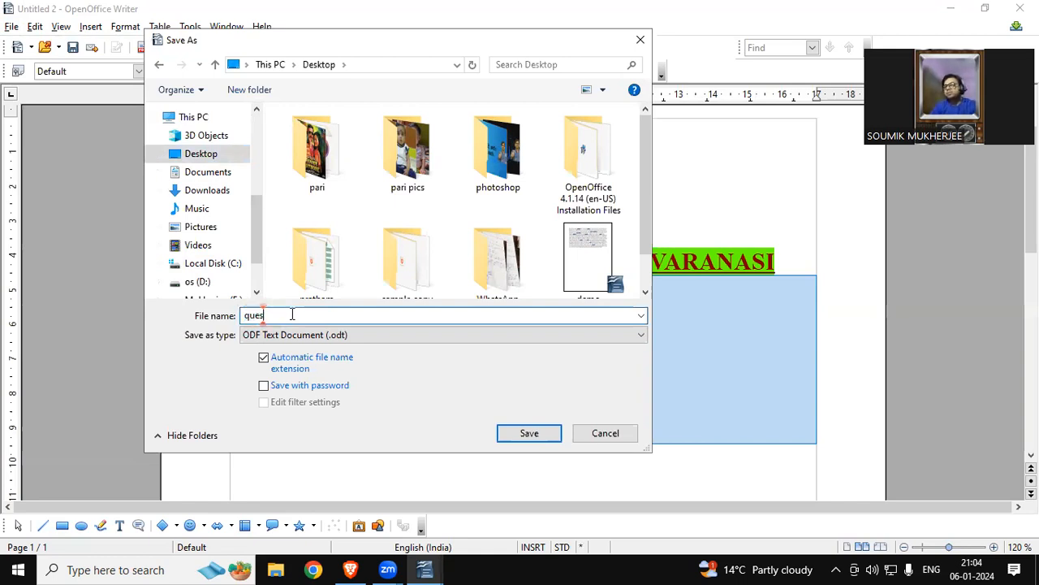
text(tion paper 1)
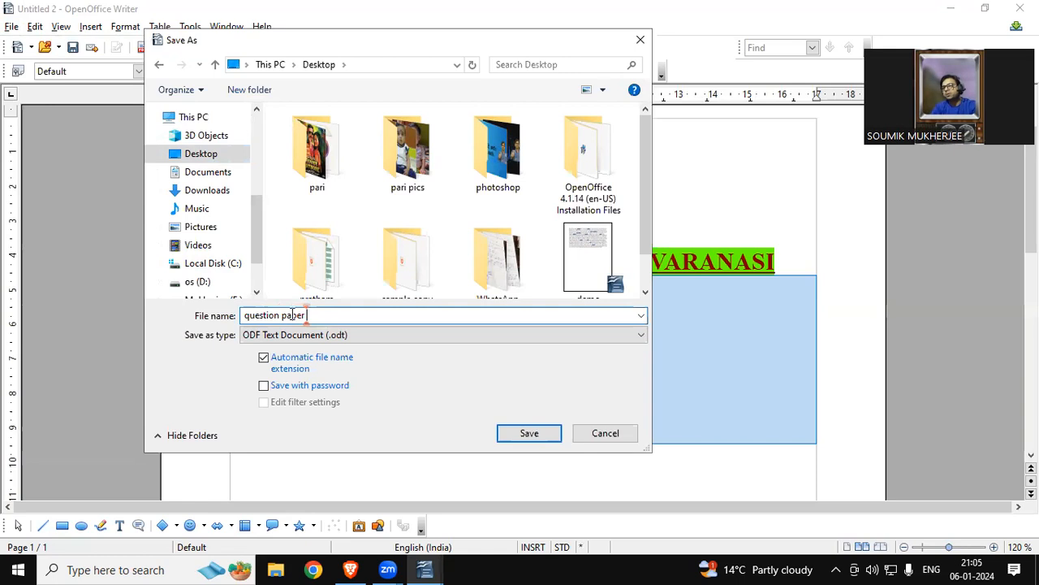
click(550, 434)
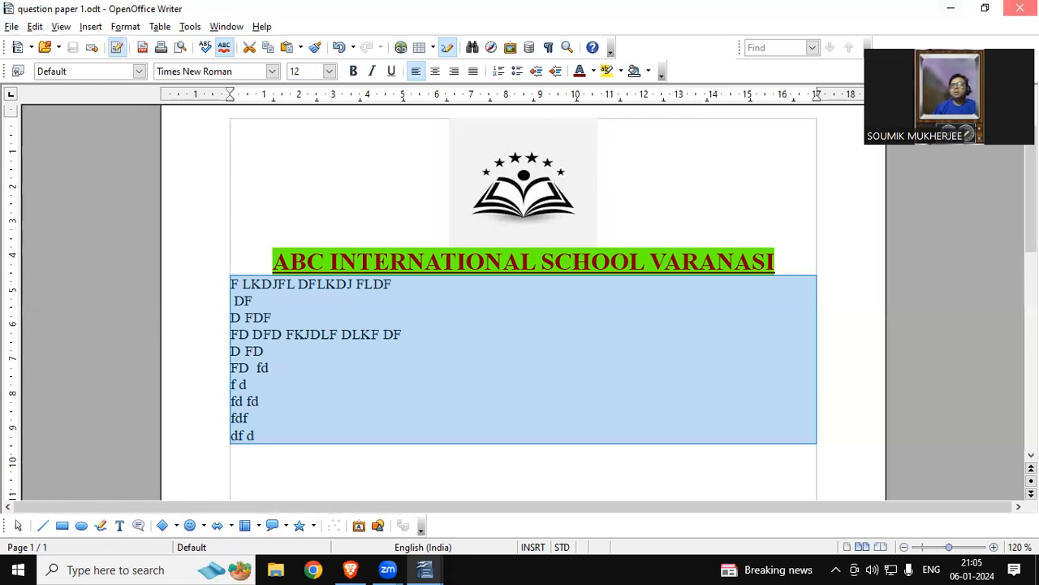
Create new blank text documents and close the open Writer windows
key(ctrl+n)
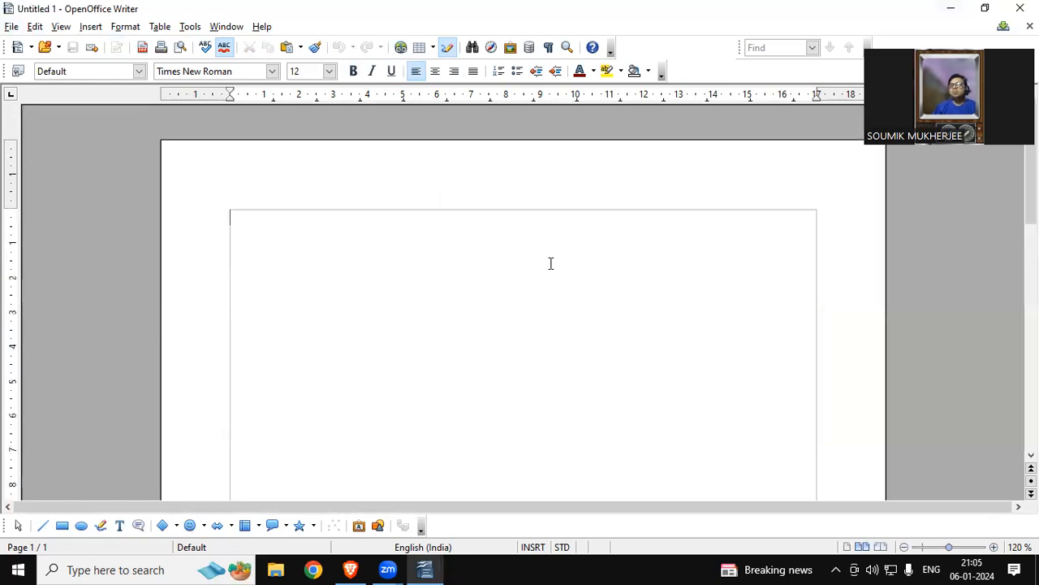
click(13, 27)
mouse_move(37, 46)
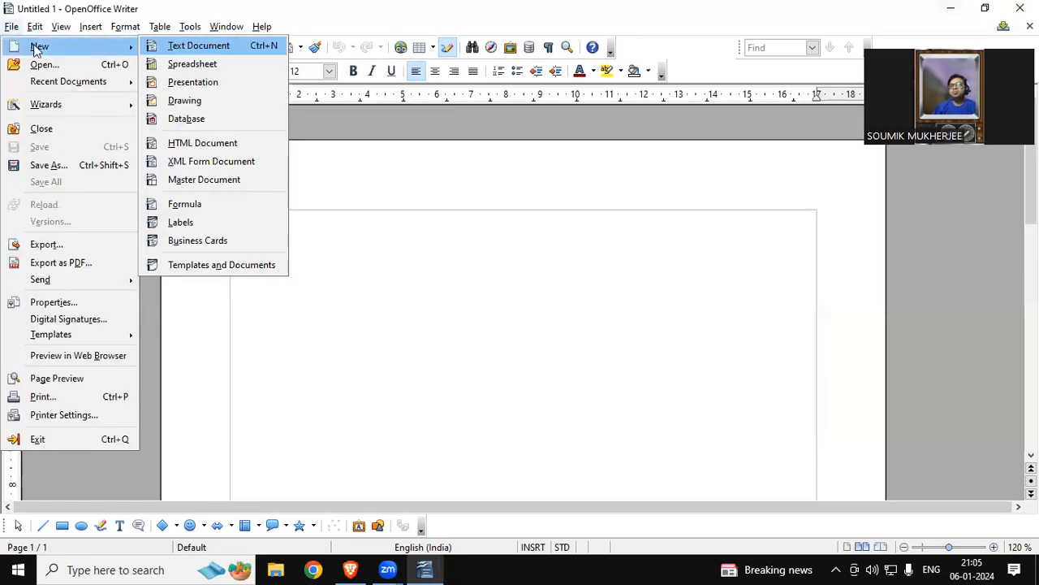
click(218, 46)
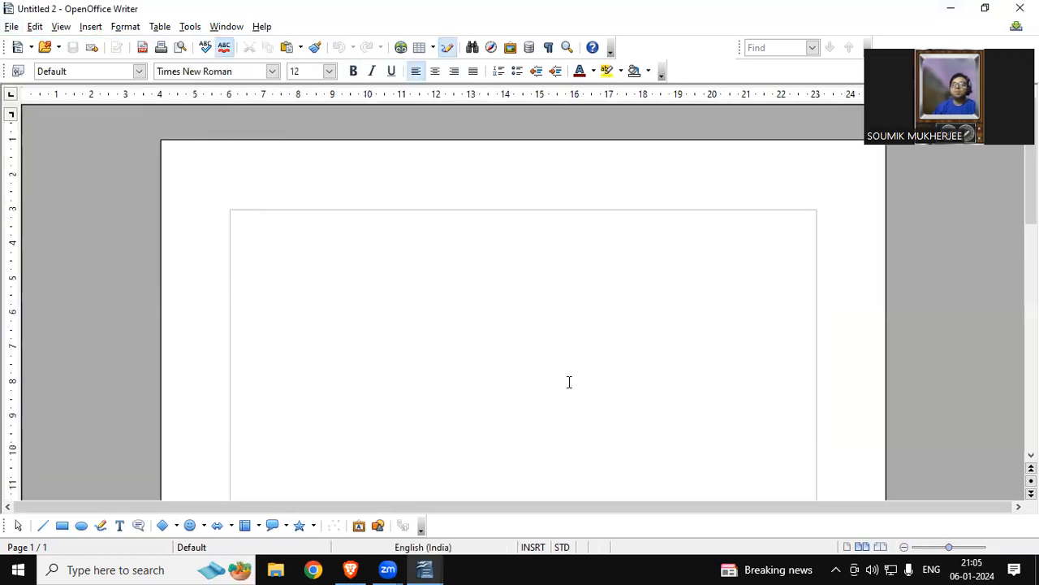
click(1019, 8)
click(1020, 8)
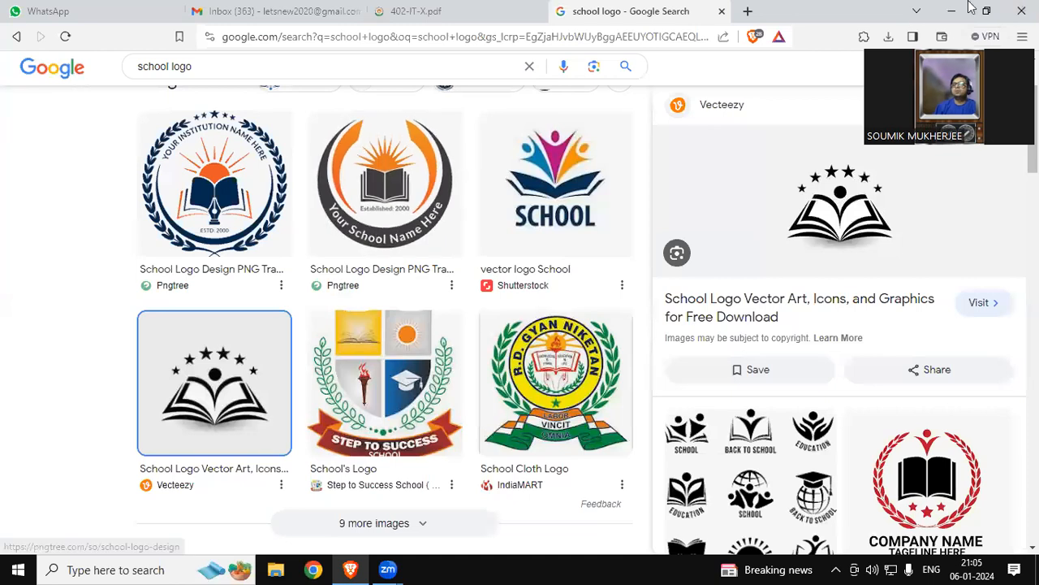
Relaunch OpenOffice Writer and open the Template Management dialog for organizing templates
click(138, 569)
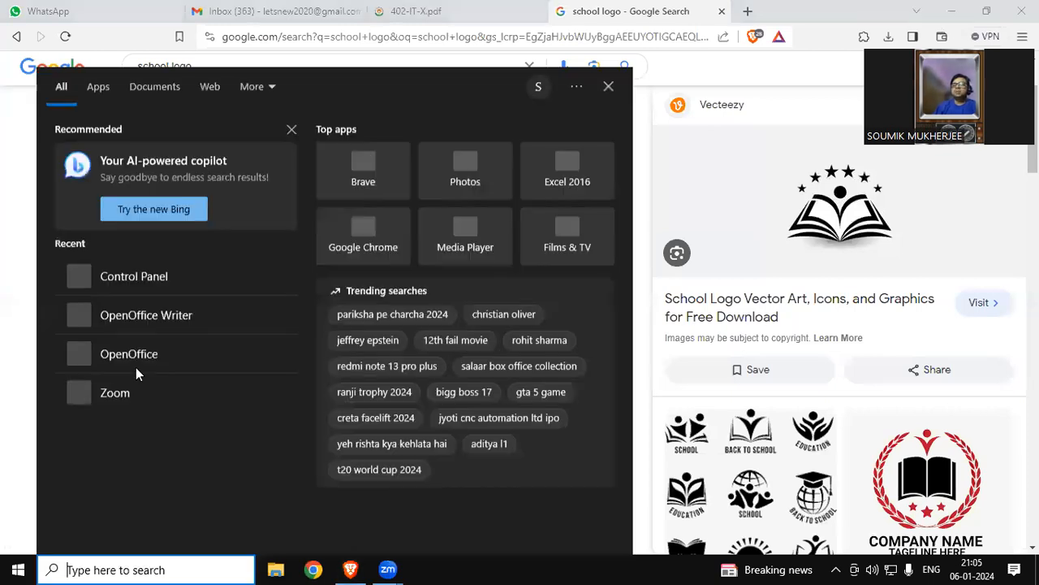
click(155, 325)
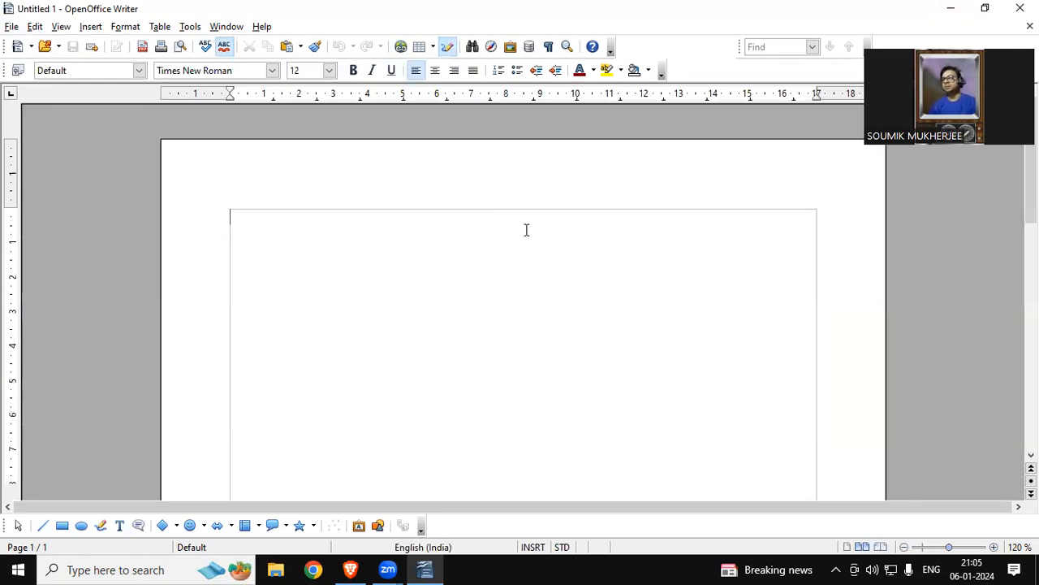
click(11, 27)
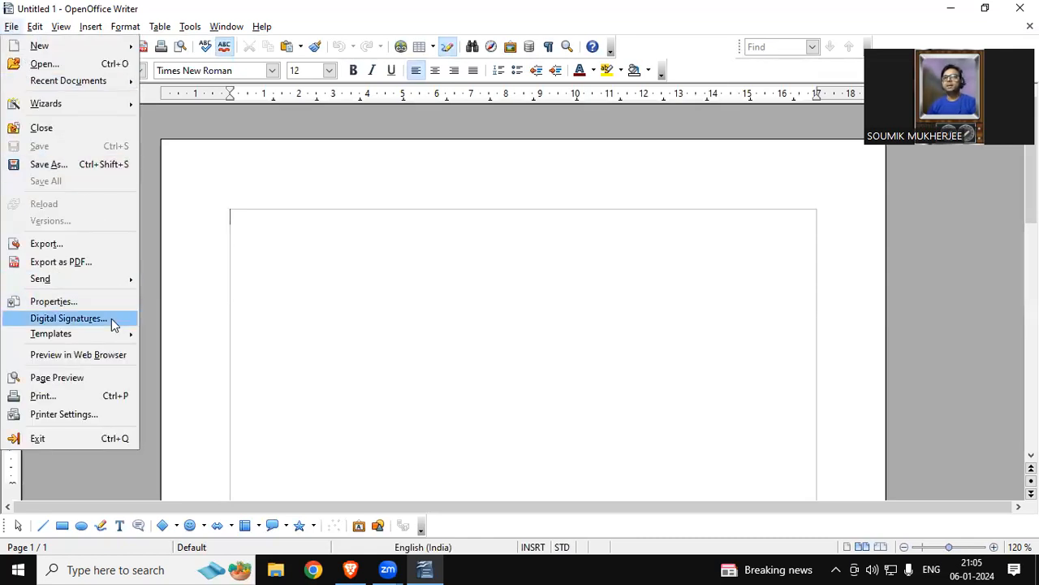
mouse_move(105, 333)
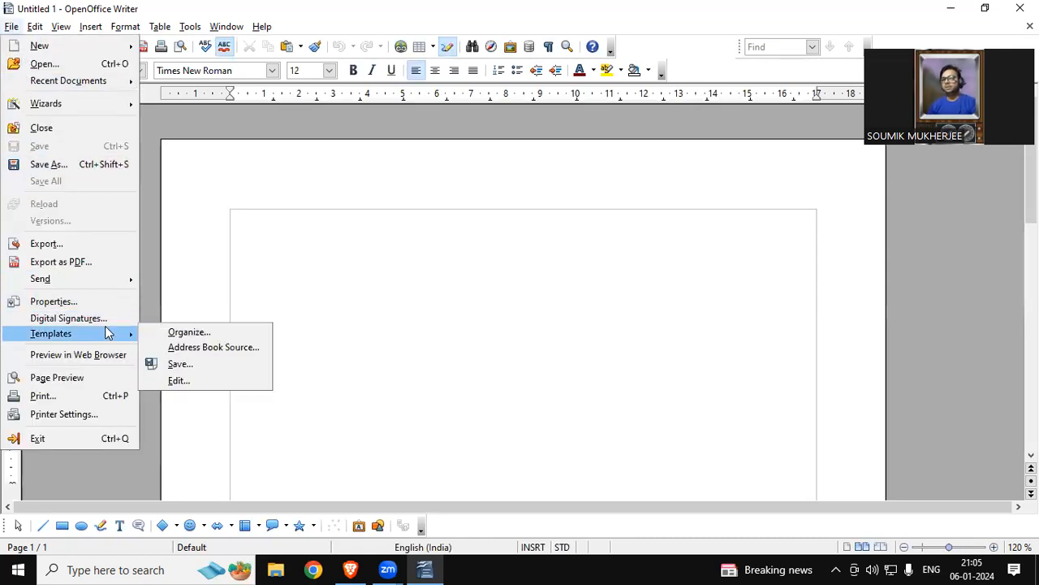
click(190, 333)
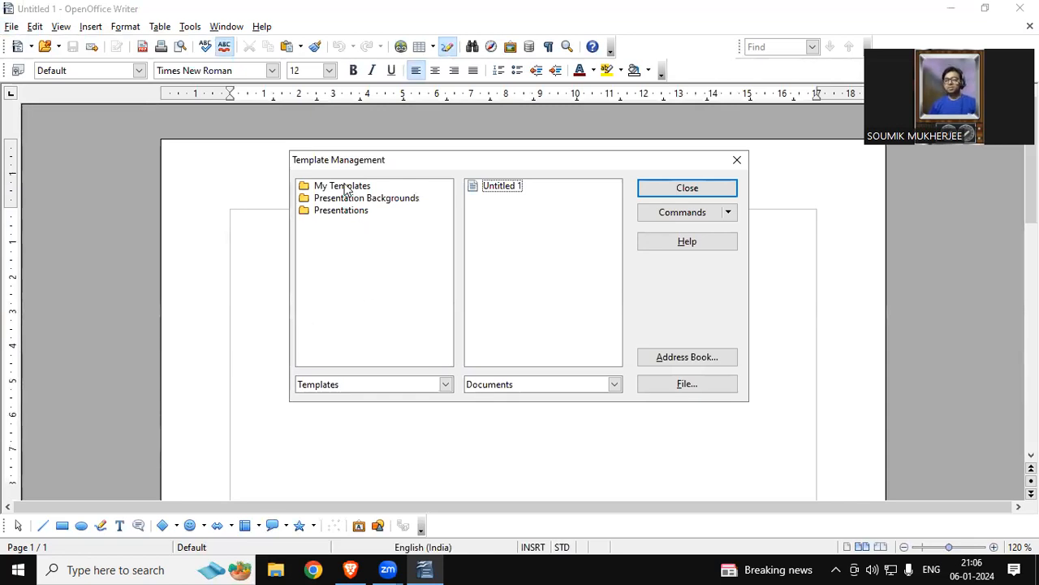
Look through the MY SCHOOL and SCHOOL FORMAT entries in the My Templates folder and close Template Management
double_click(346, 189)
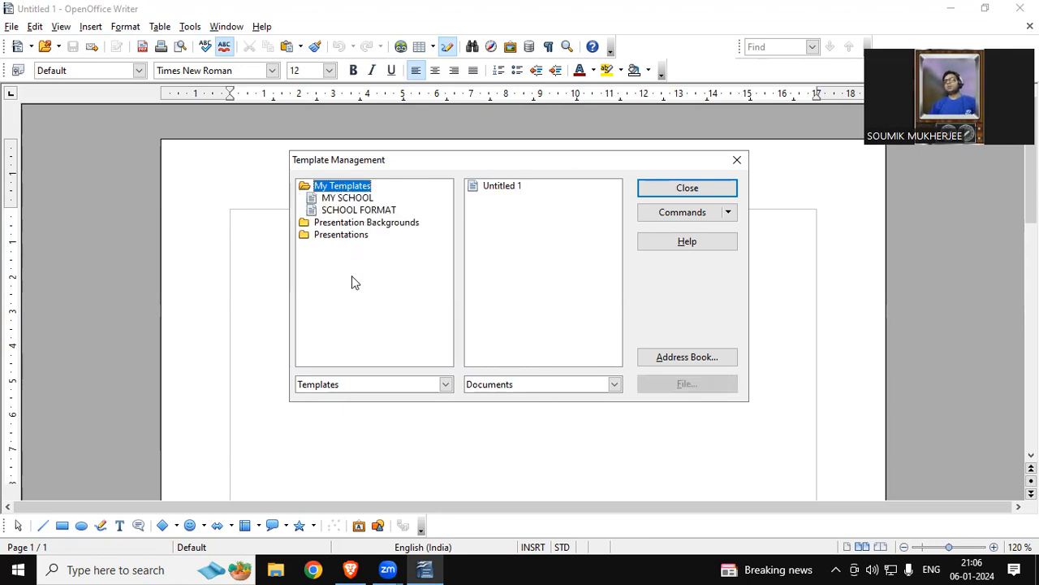
click(345, 199)
click(348, 211)
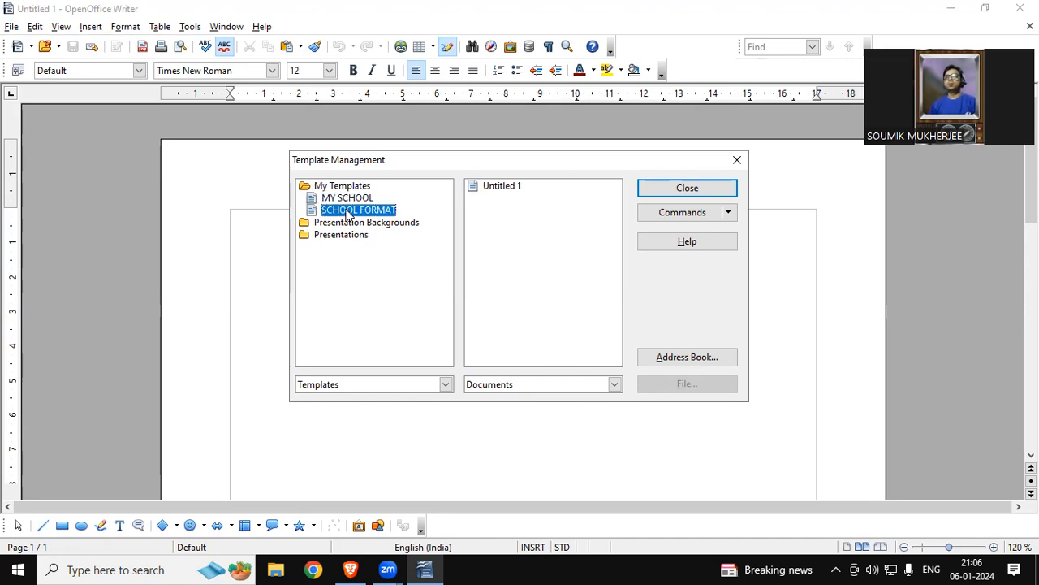
click(347, 199)
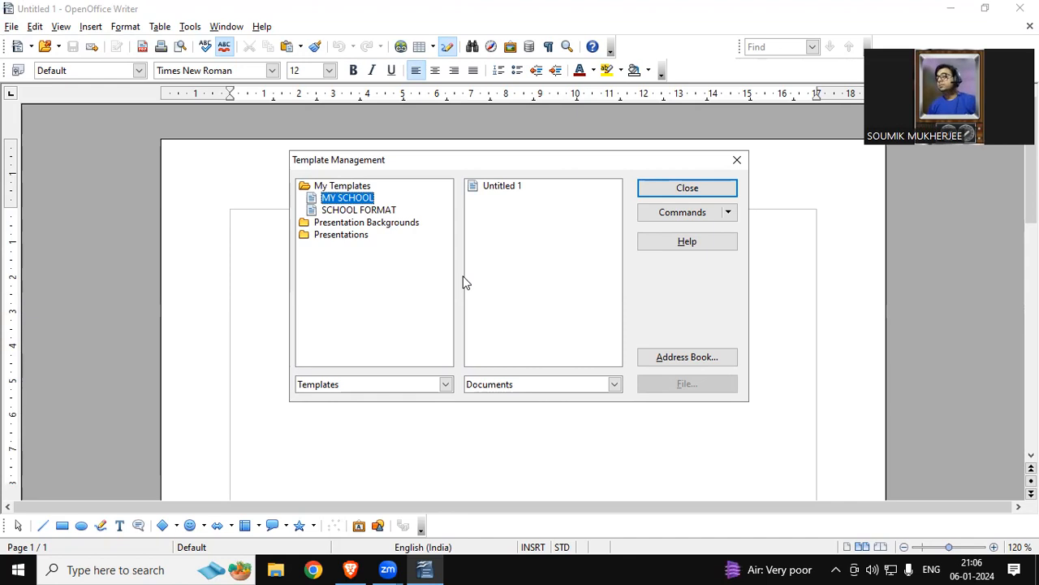
click(736, 159)
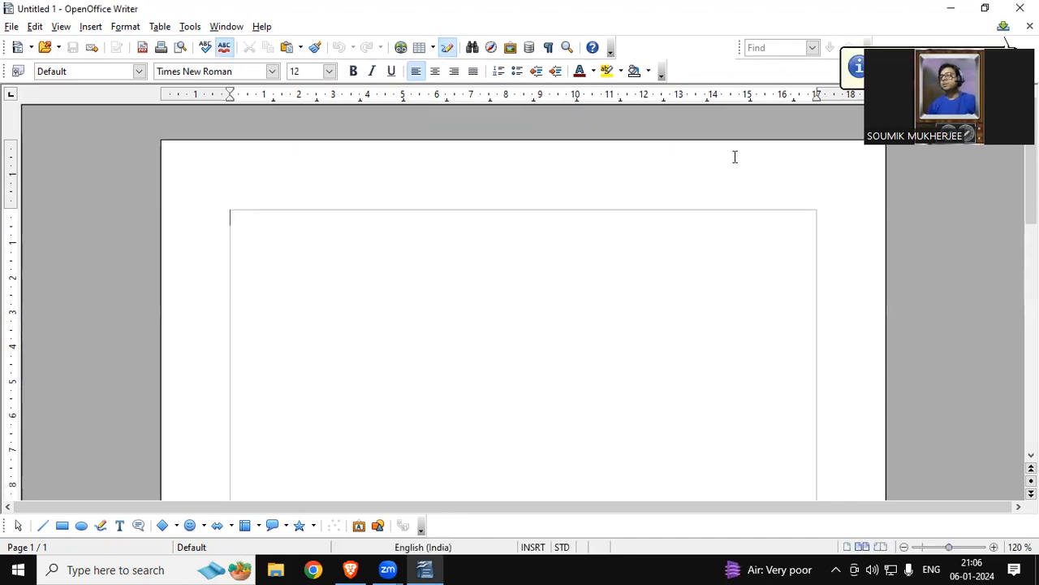
click(11, 27)
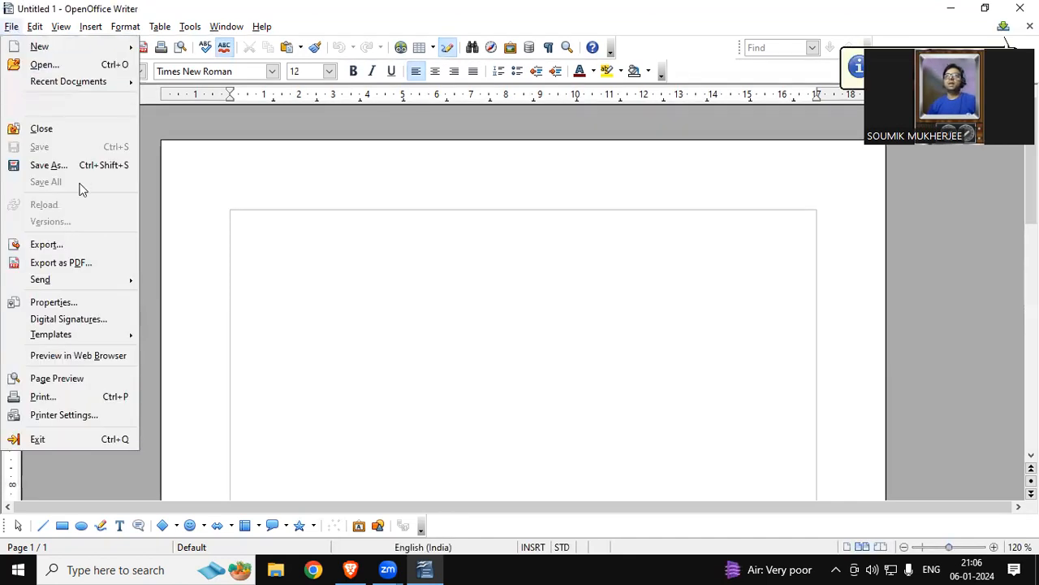
mouse_move(81, 339)
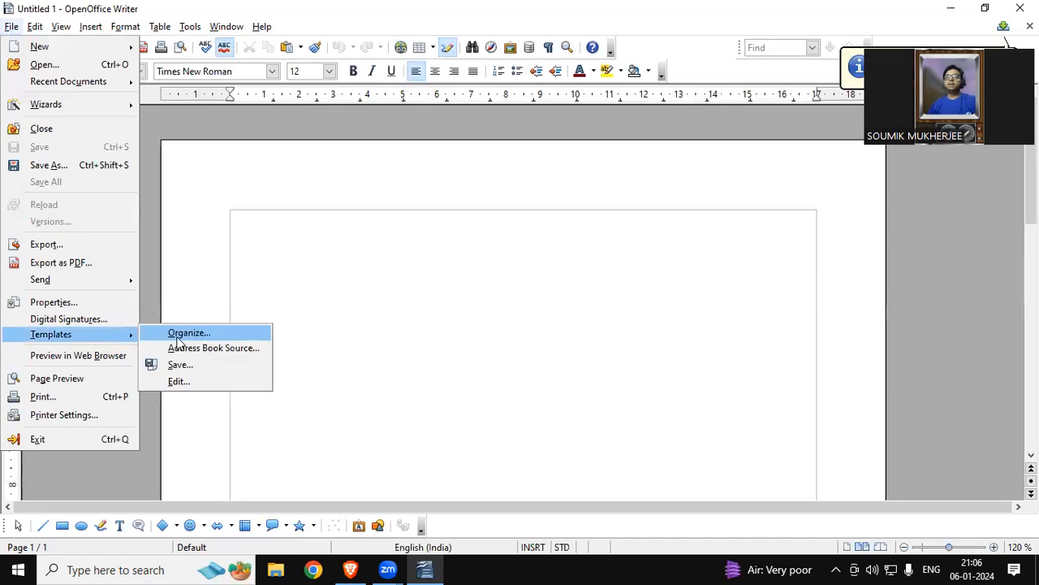
click(181, 336)
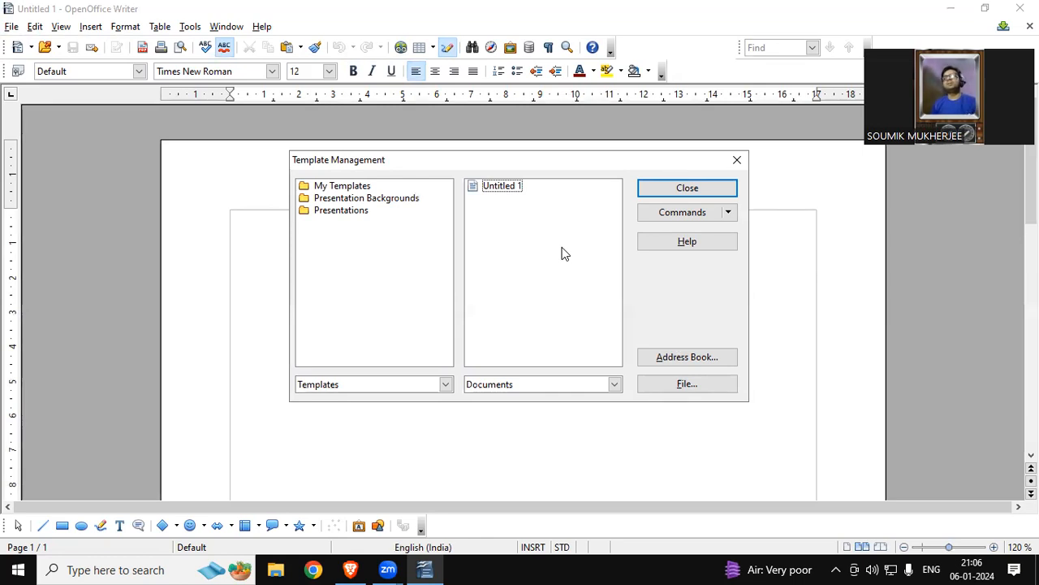
click(739, 161)
Reopen Template Management and expand the MY SCHOOL template inside the My Templates folder
click(8, 26)
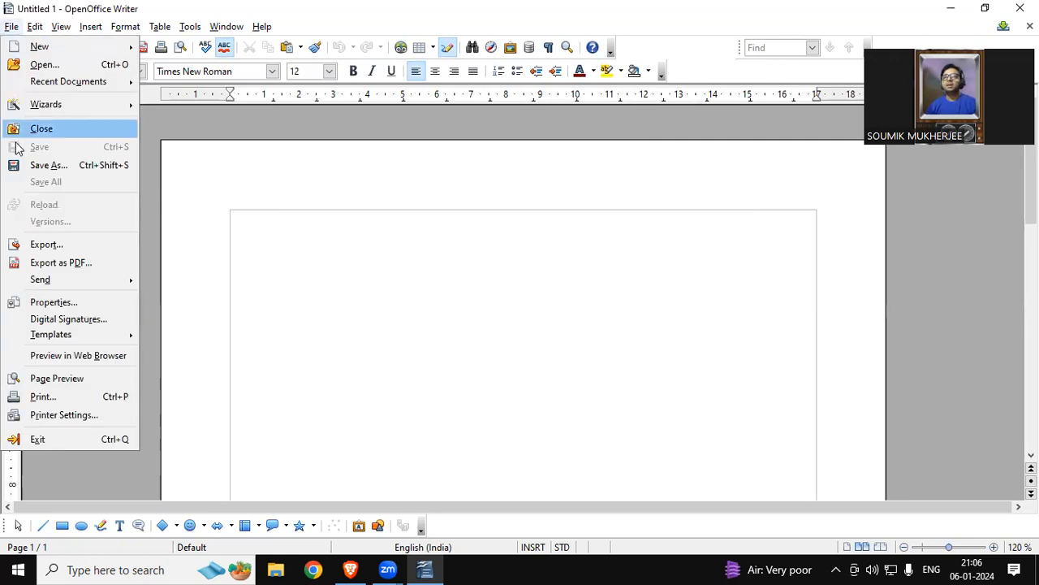
mouse_move(81, 338)
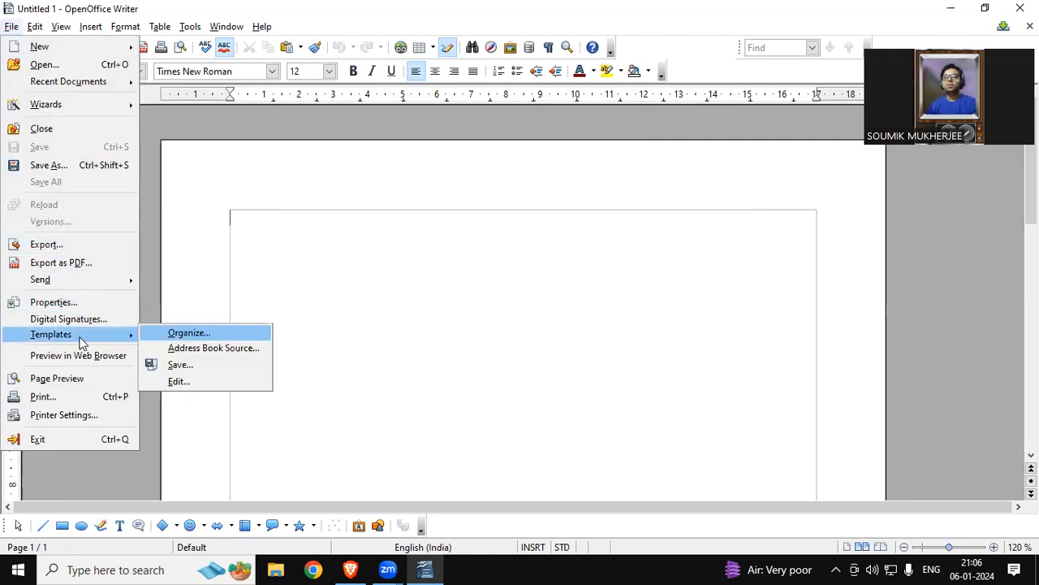
click(193, 332)
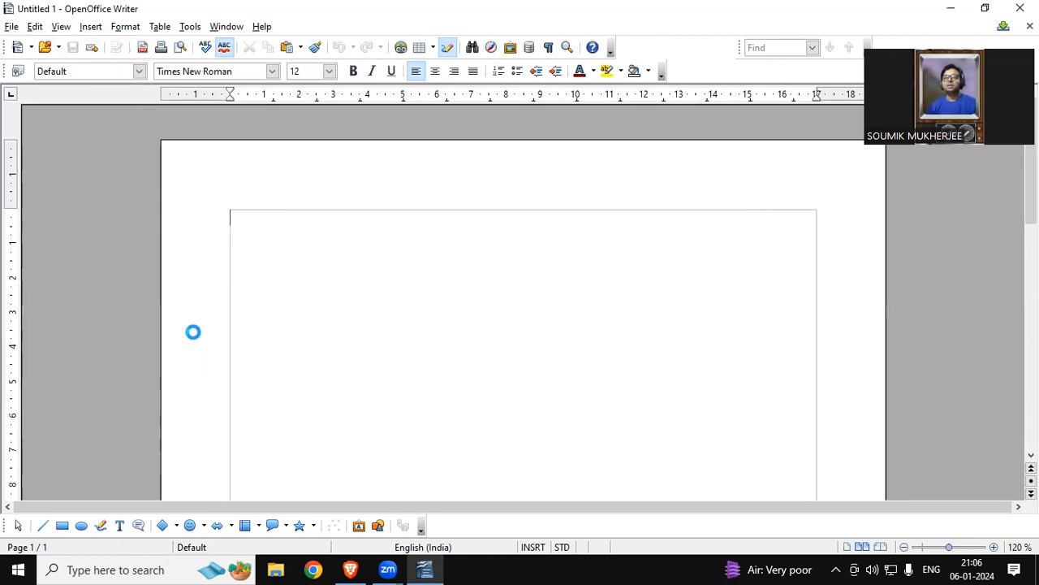
click(342, 187)
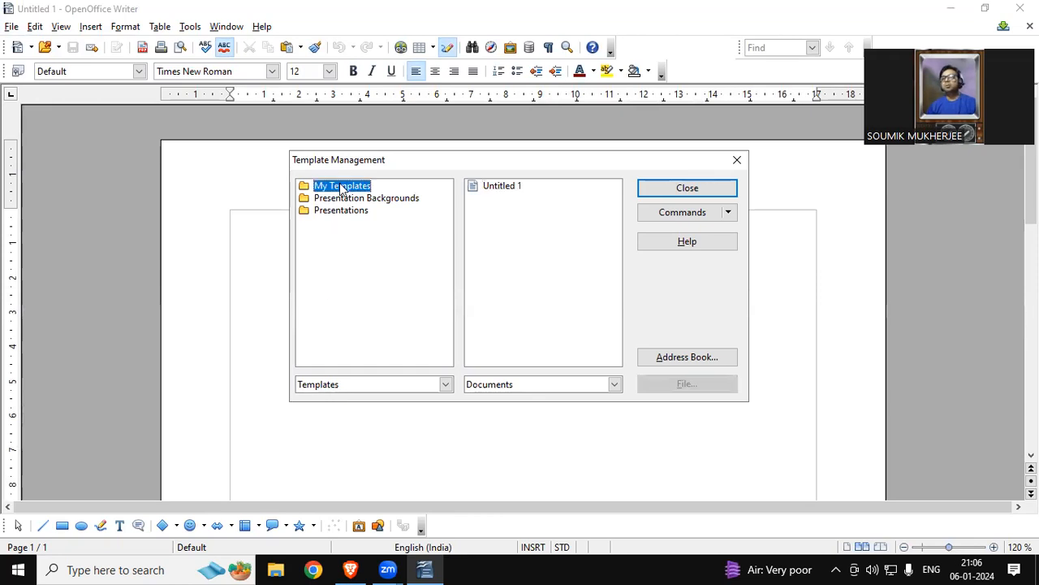
double_click(342, 187)
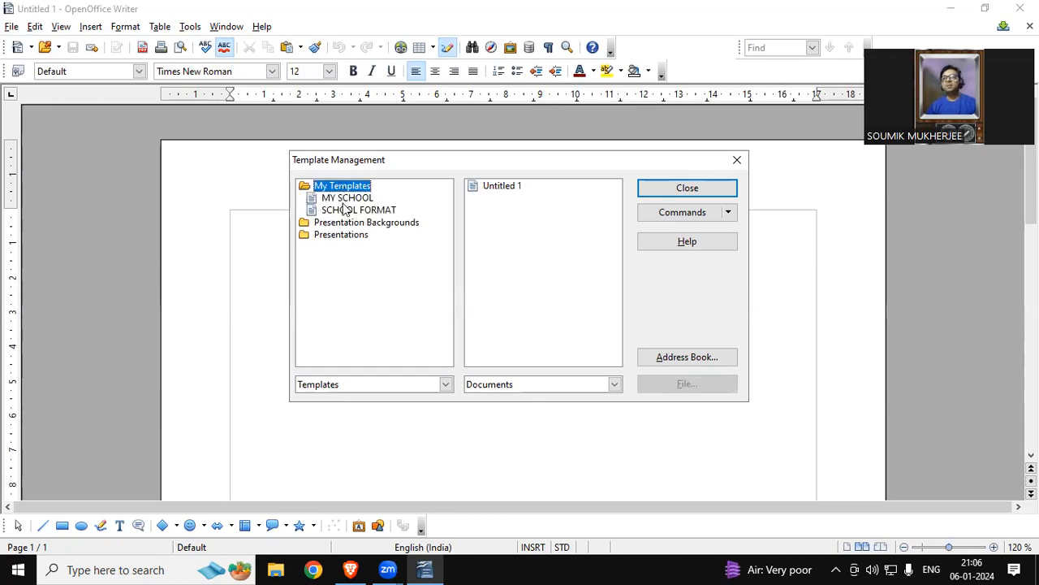
double_click(347, 199)
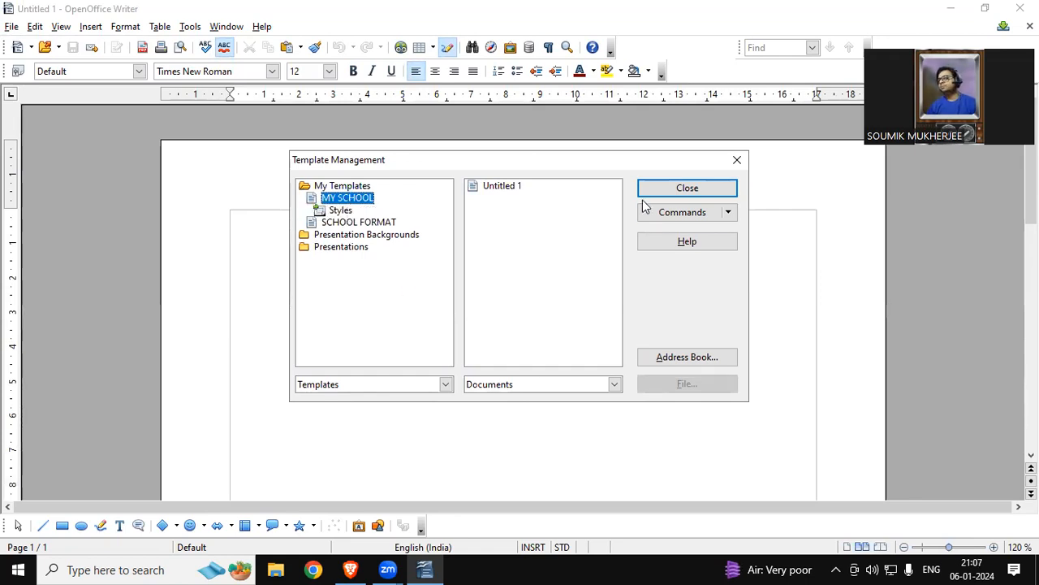
Examine the commands available for the MY SCHOOL template, including Set As Default Template, and close Template Management
click(729, 213)
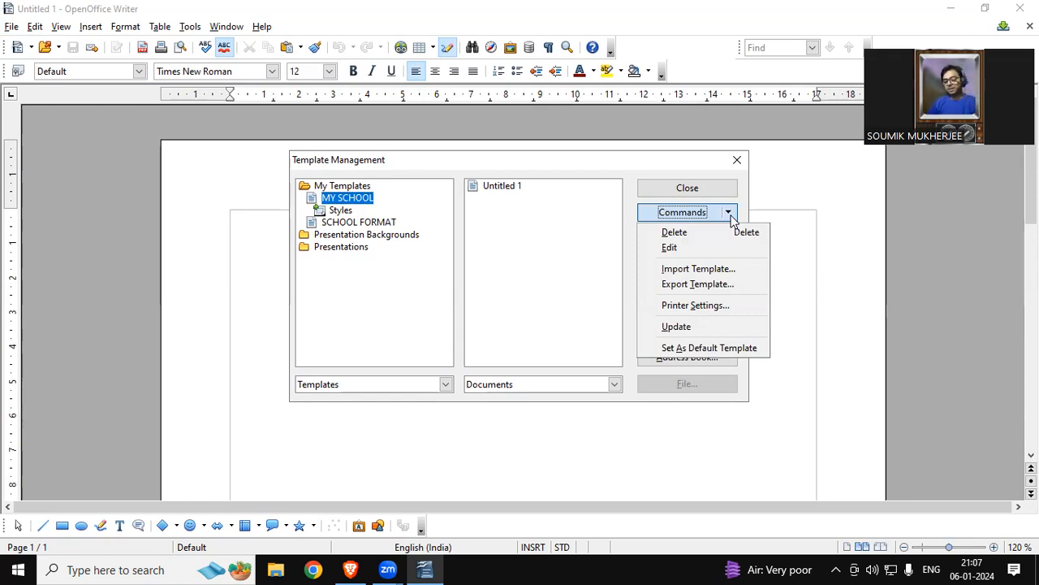
key(super+plus)
key(super+plus)
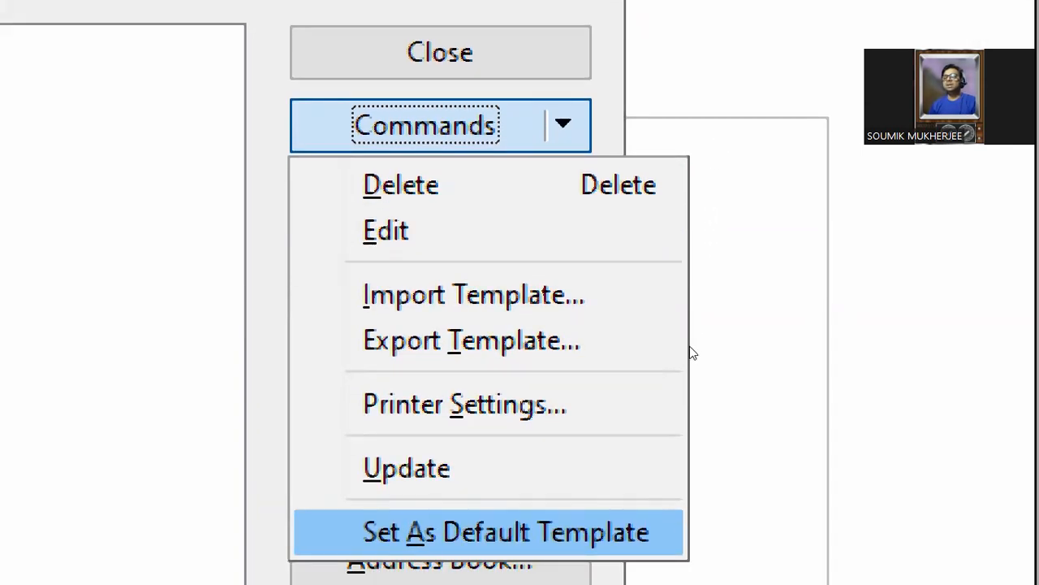
click(692, 353)
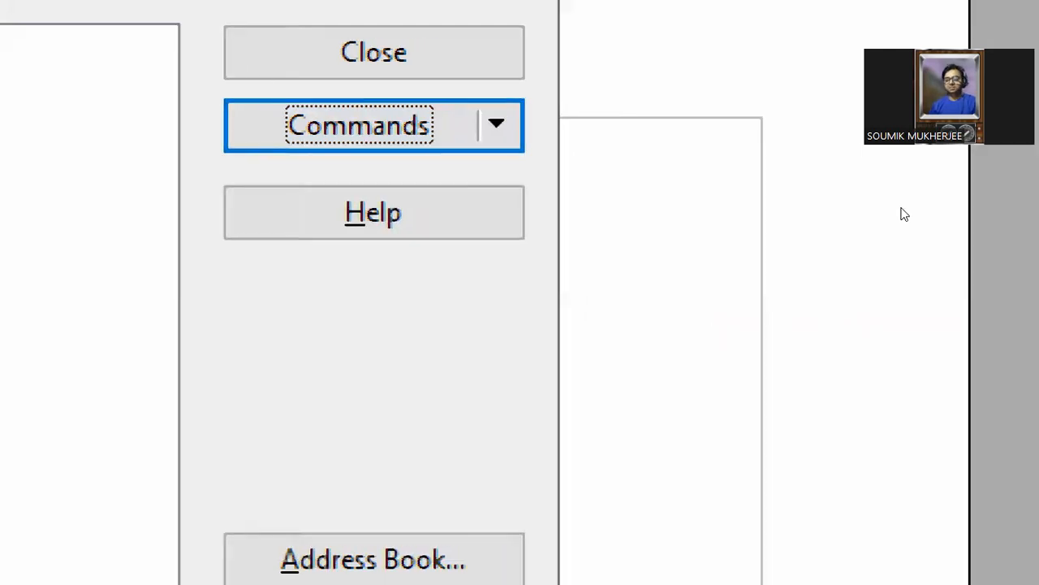
key(super+Escape)
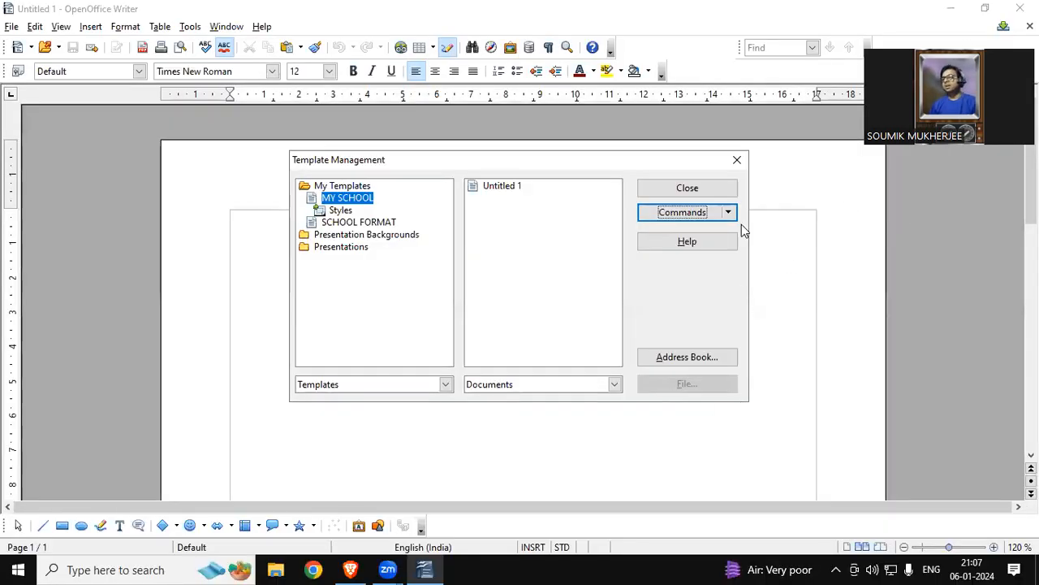
click(736, 160)
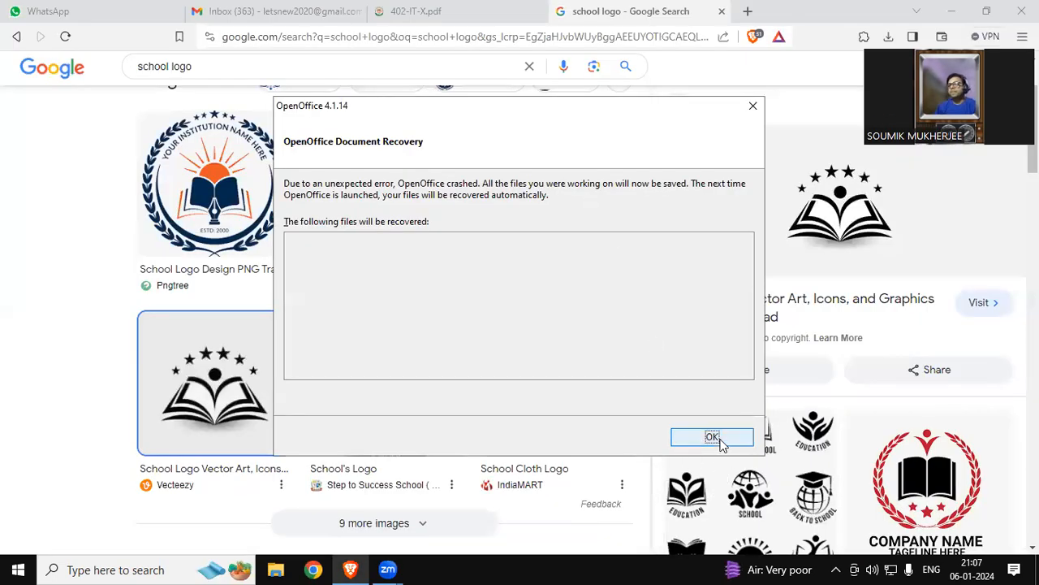
Accept the OpenOffice Document Recovery dialog and create a new text document from the reopened OpenOffice start window
click(713, 438)
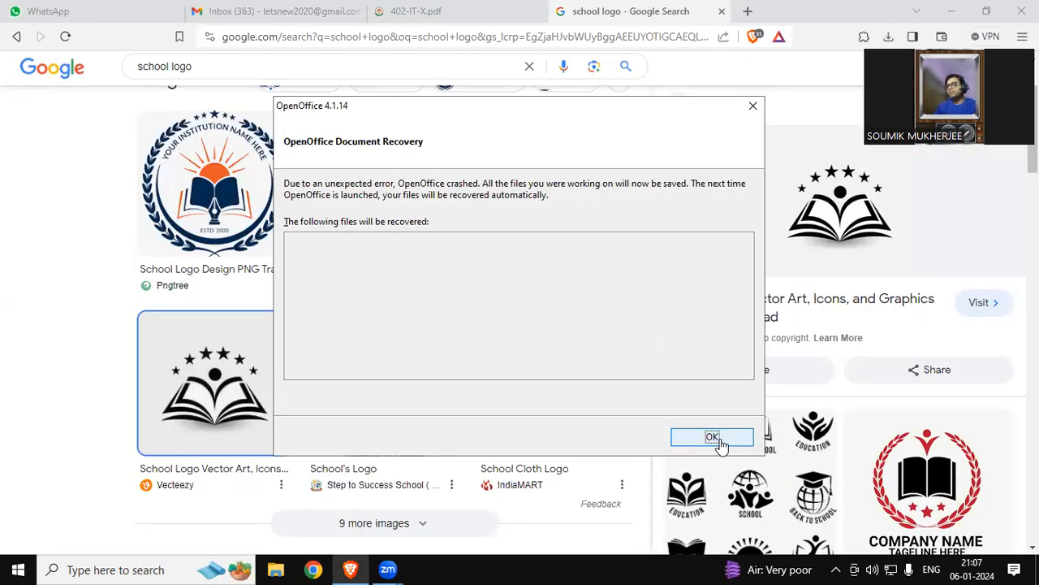
click(124, 566)
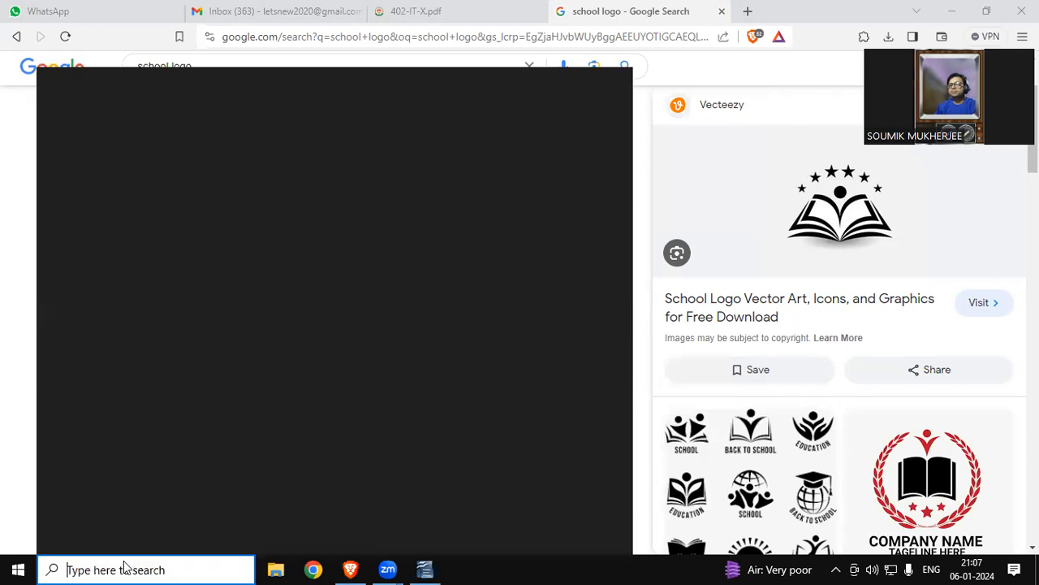
click(434, 568)
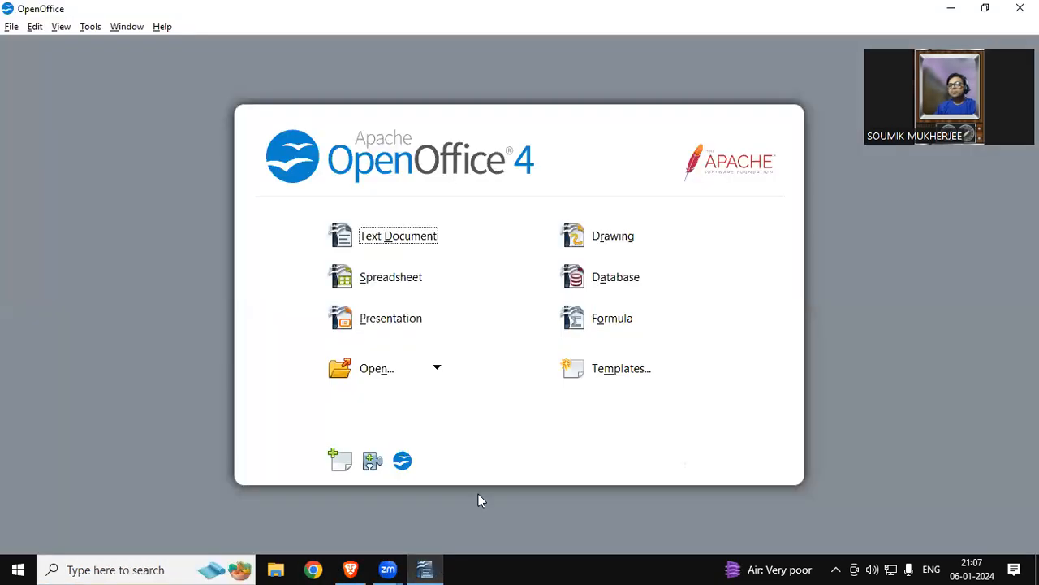
click(386, 250)
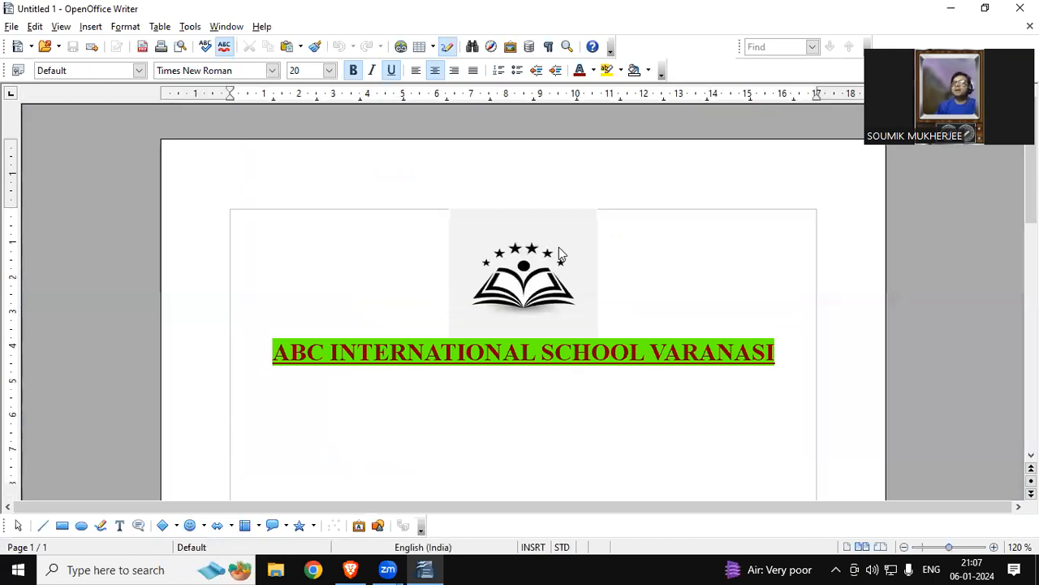
Create another new text document from within Writer to check the default template
click(11, 29)
mouse_move(129, 44)
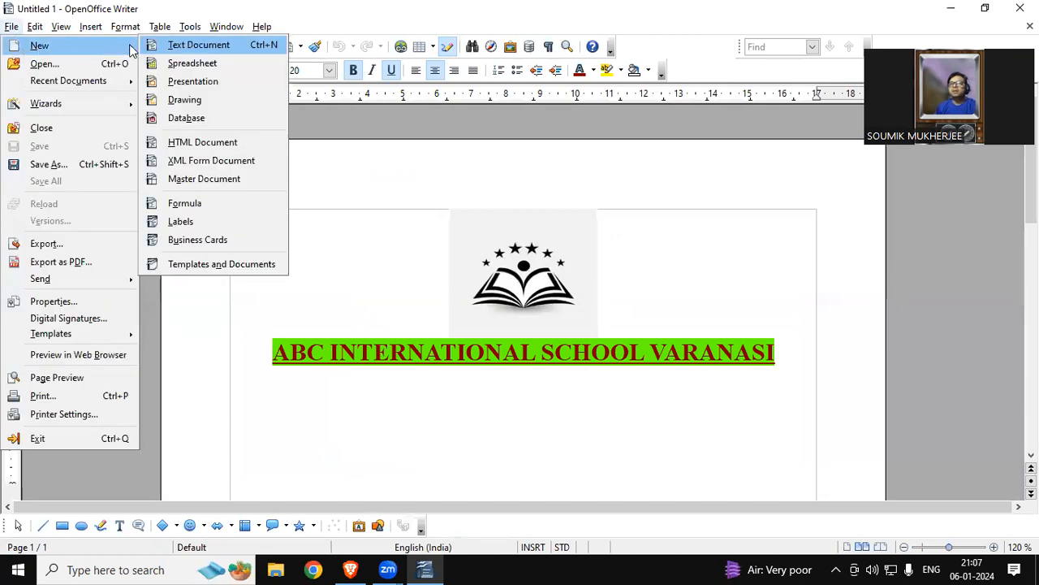
click(182, 50)
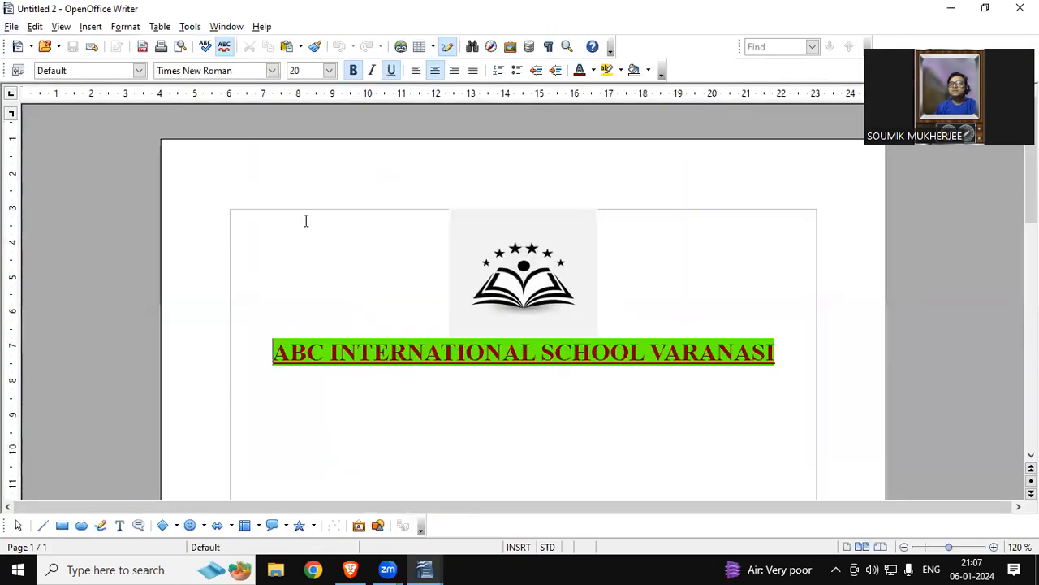